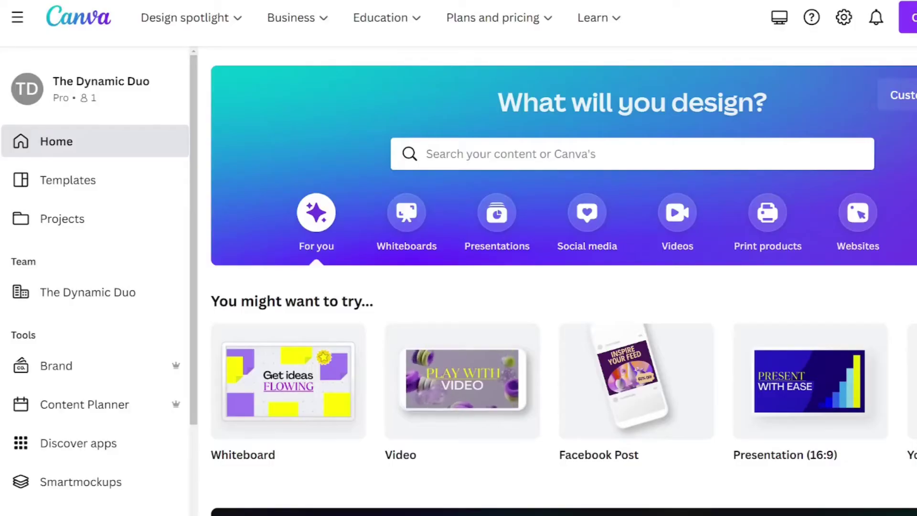
# Create a blank 1920 × 1080 video design from the Videos options.
pyautogui.click(670, 229)
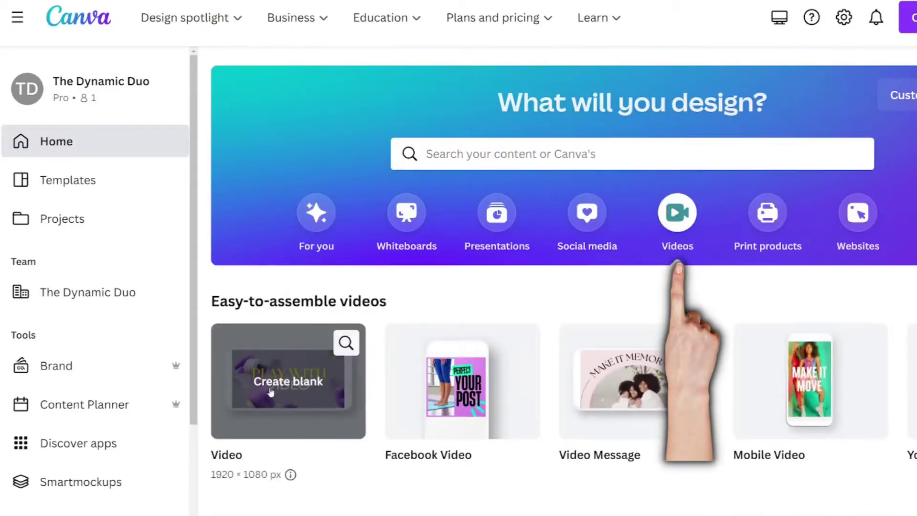
pyautogui.click(268, 381)
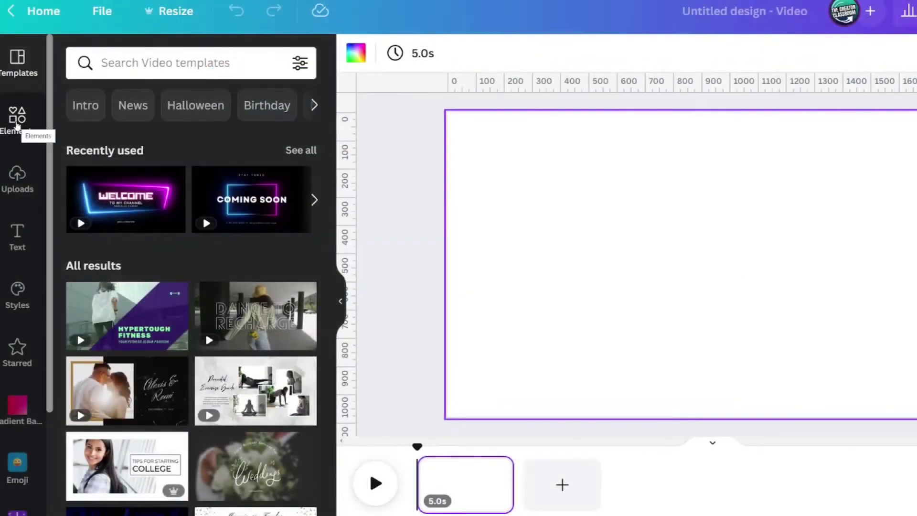
# Fill page 1 with the Elements stock photo of four people gathered around a laptop.
pyautogui.click(17, 125)
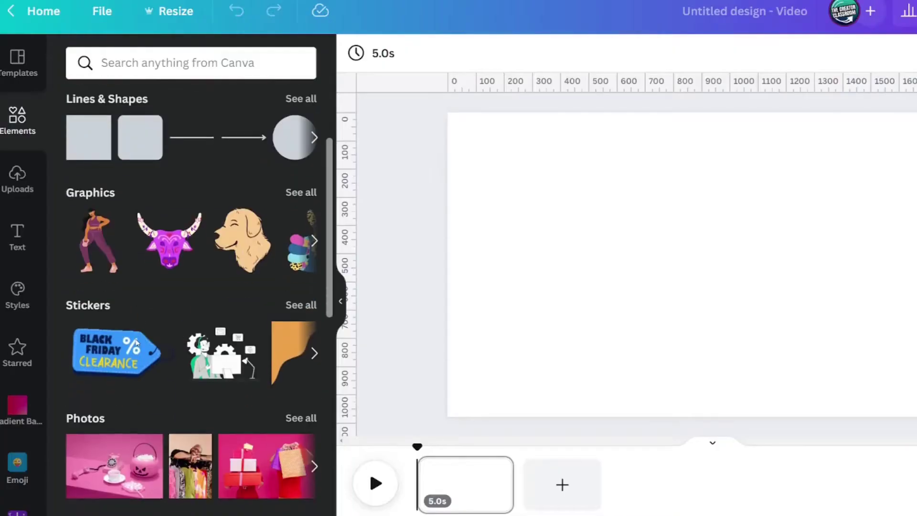
pyautogui.scroll(-5, 75, 205)
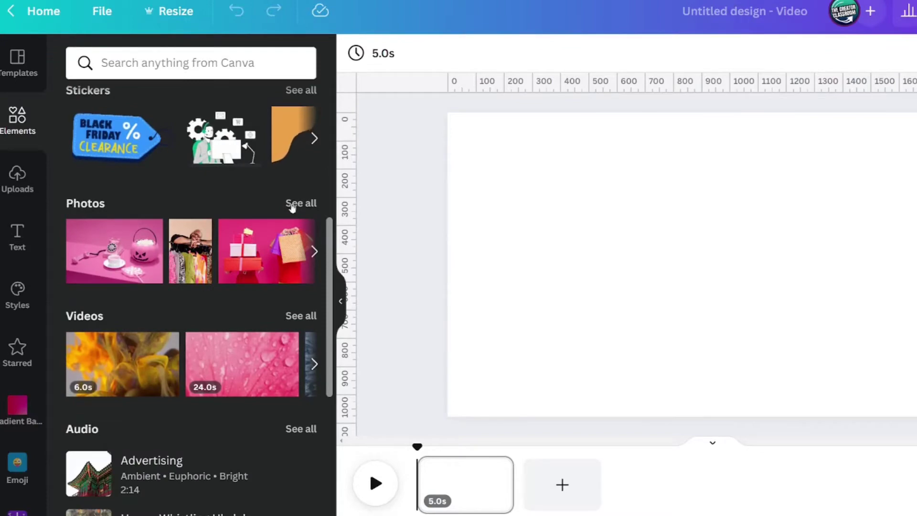
pyautogui.click(306, 203)
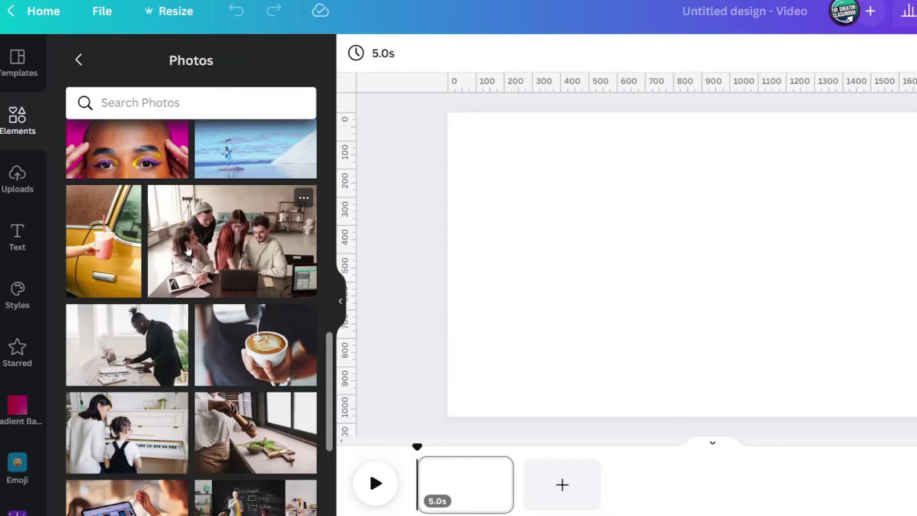
pyautogui.moveTo(189, 250); pyautogui.dragTo(460, 230)
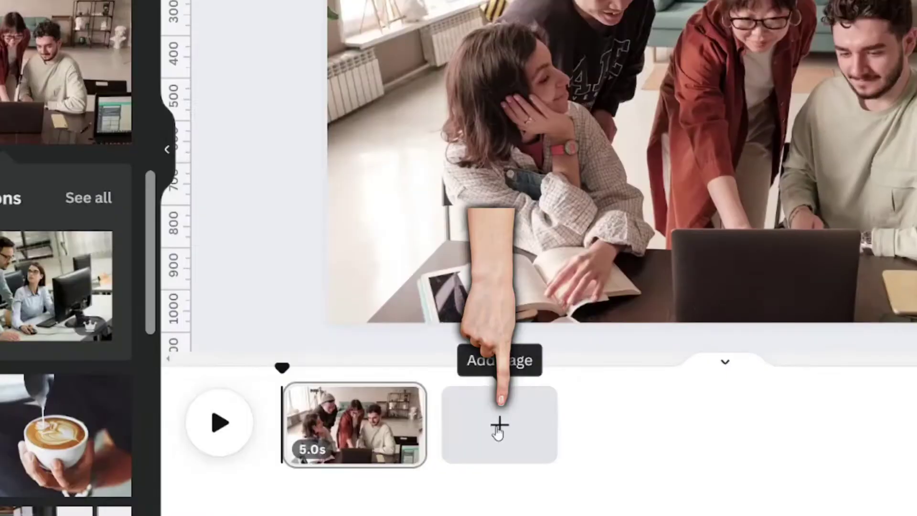
# Add a second page and set the latte-art pour photo as its background.
pyautogui.click(497, 429)
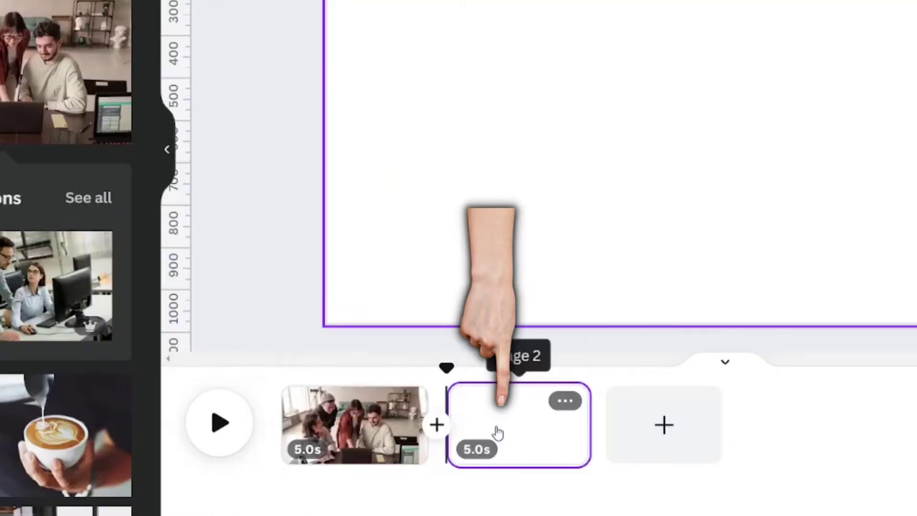
pyautogui.scroll(-3, 72, 286)
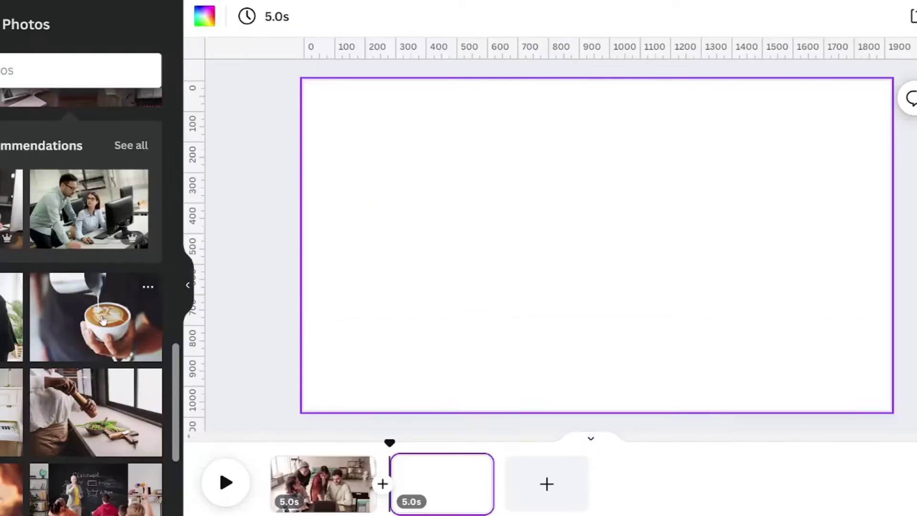
pyautogui.click(47, 198)
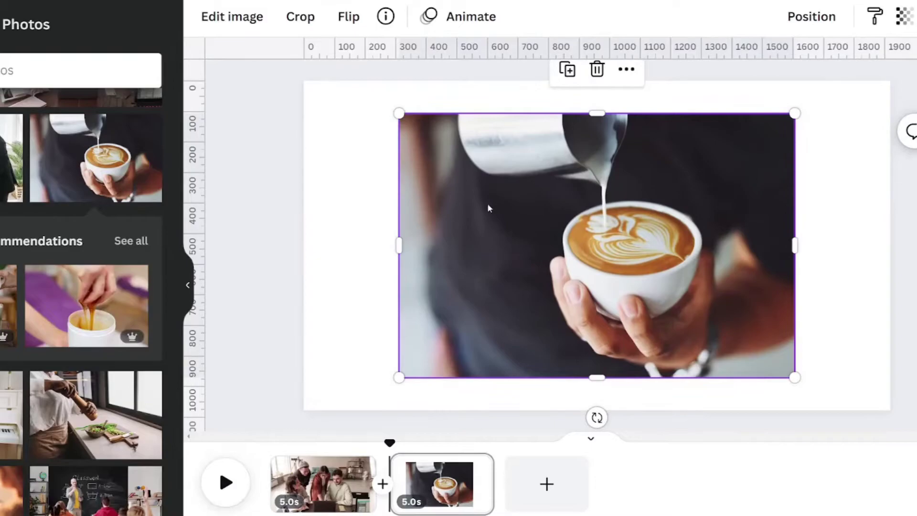
pyautogui.rightClick(491, 207)
pyautogui.click(590, 478)
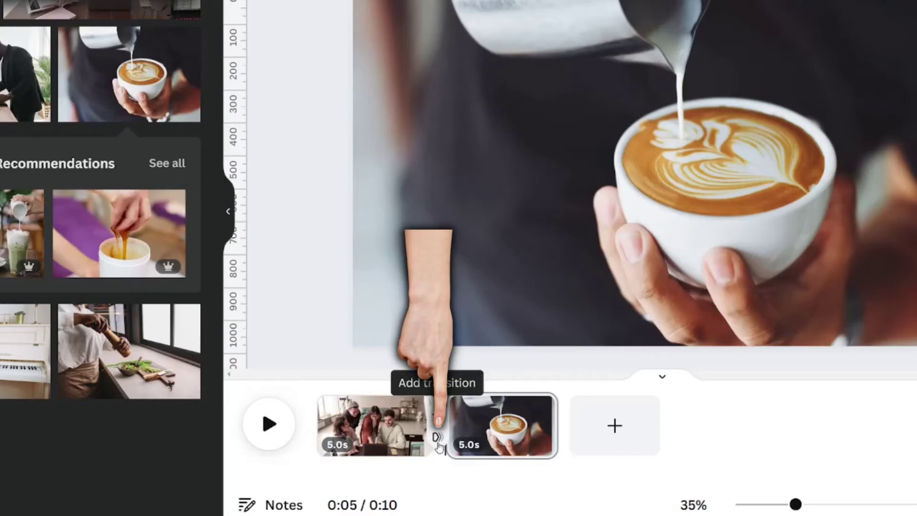
# Add a Color Wipe transition between the pages, stretch it to 2.5 seconds, and try wipe directions.
pyautogui.click(438, 437)
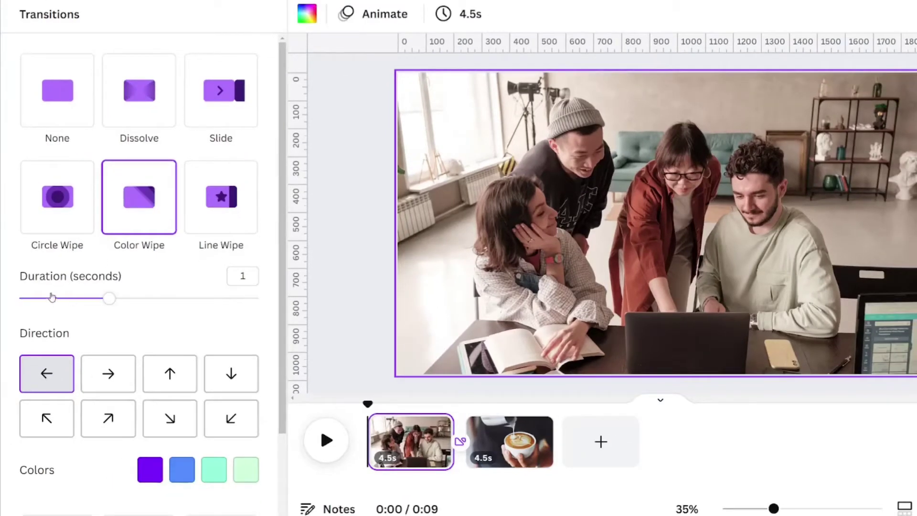
pyautogui.moveTo(109, 299); pyautogui.dragTo(199, 299)
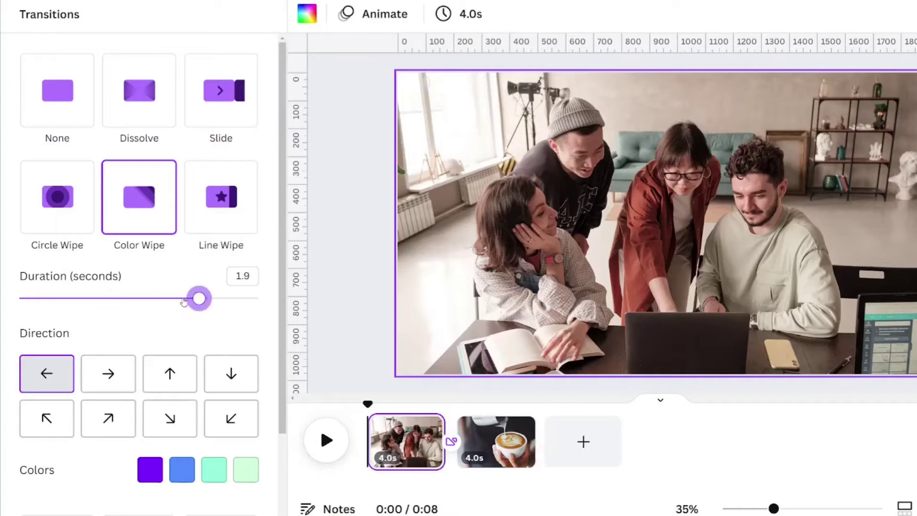
pyautogui.click(106, 377)
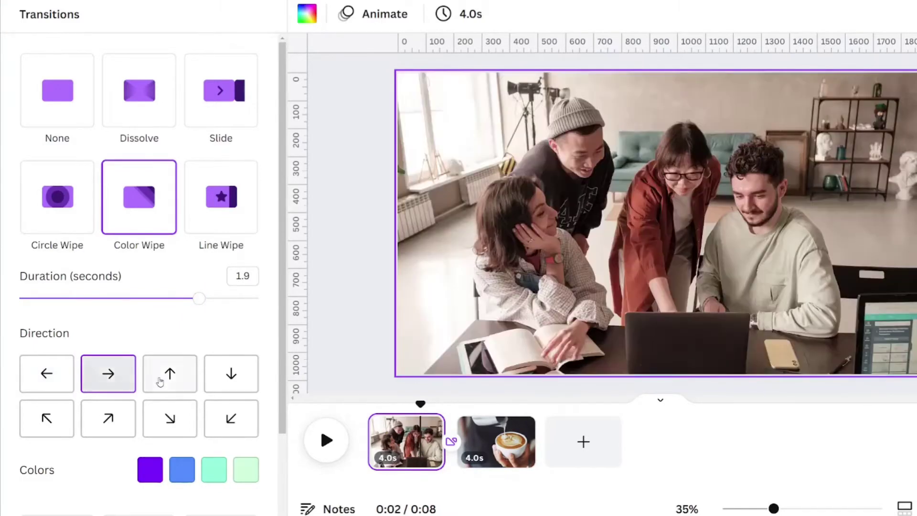
pyautogui.click(231, 373)
pyautogui.click(150, 469)
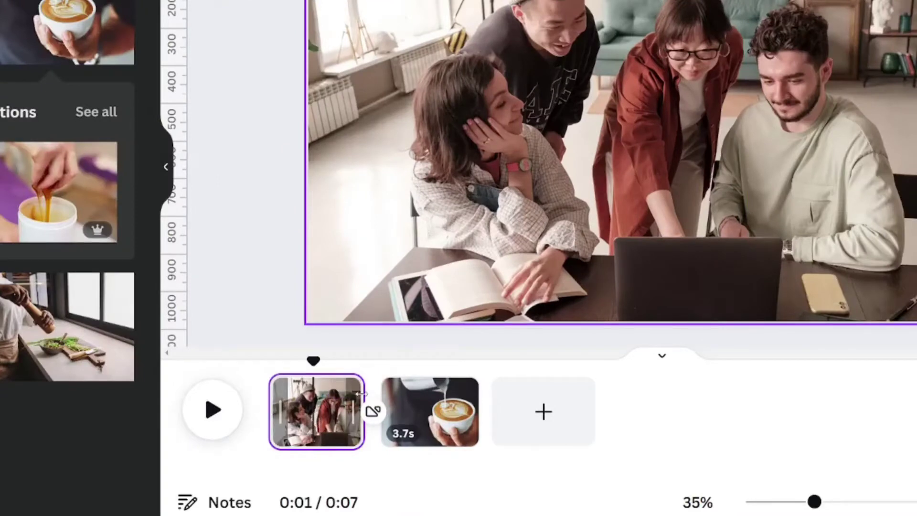
# Lengthen the pages to 5.4s and 6.1s and reselect the transition between them.
pyautogui.moveTo(361, 394); pyautogui.dragTo(409, 394)
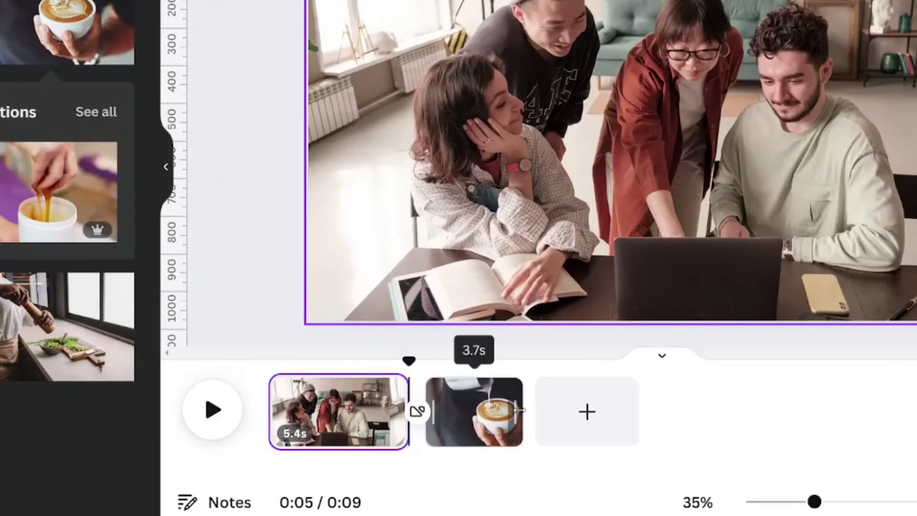
pyautogui.moveTo(531, 407); pyautogui.dragTo(583, 407)
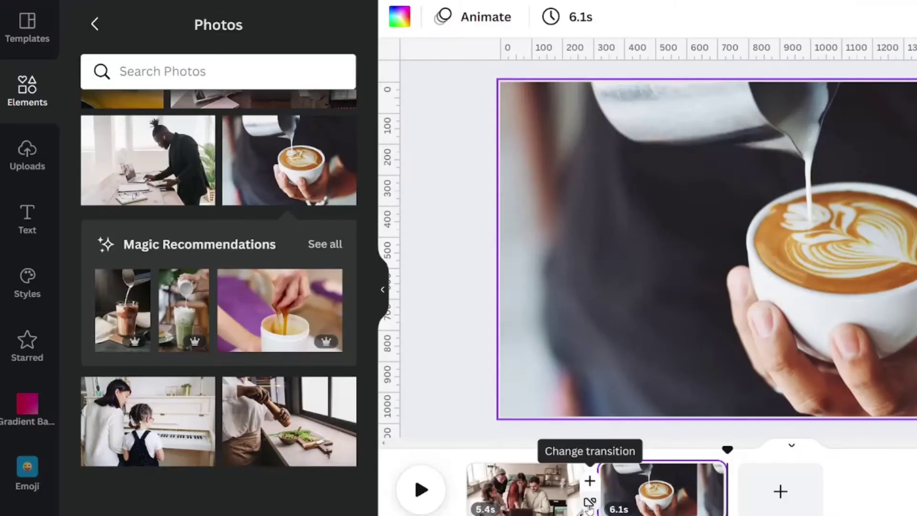
pyautogui.click(415, 412)
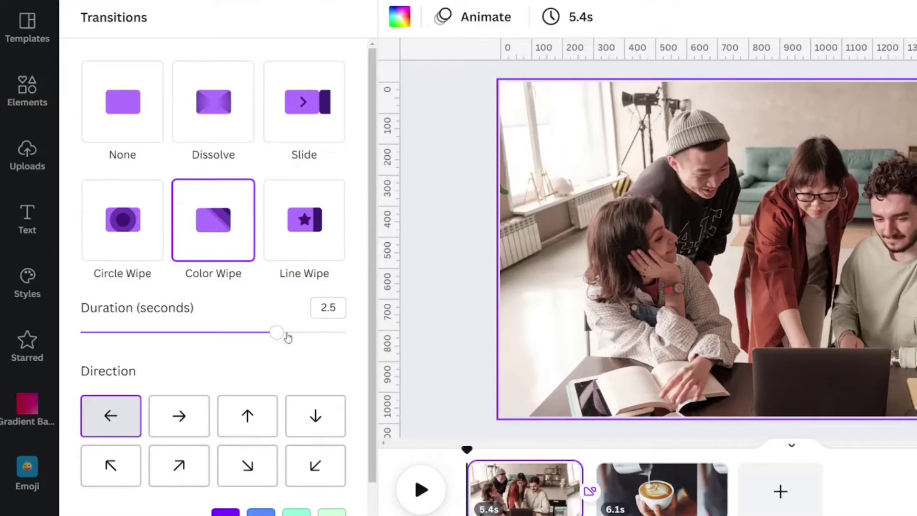
# Set the Color Wipe to 1.5 seconds and preview each wipe direction, ending leftward.
pyautogui.moveTo(281, 337); pyautogui.dragTo(352, 336)
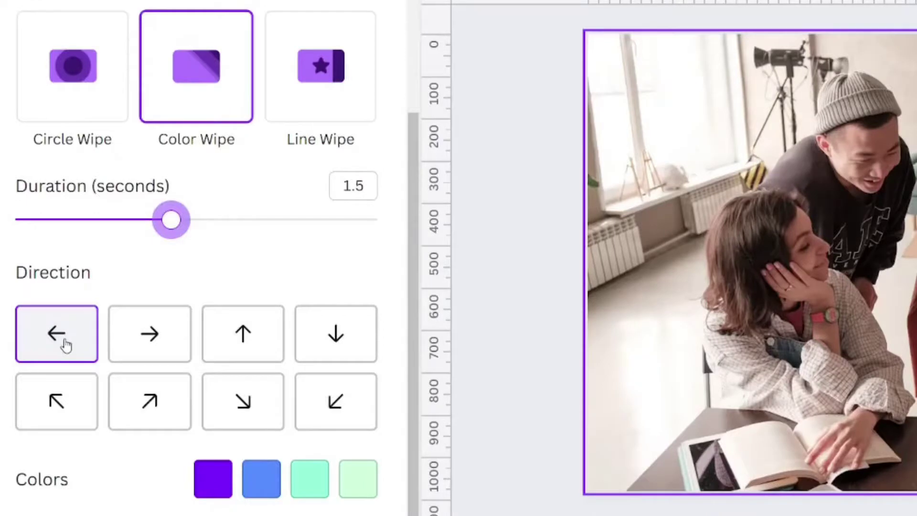
pyautogui.click(66, 344)
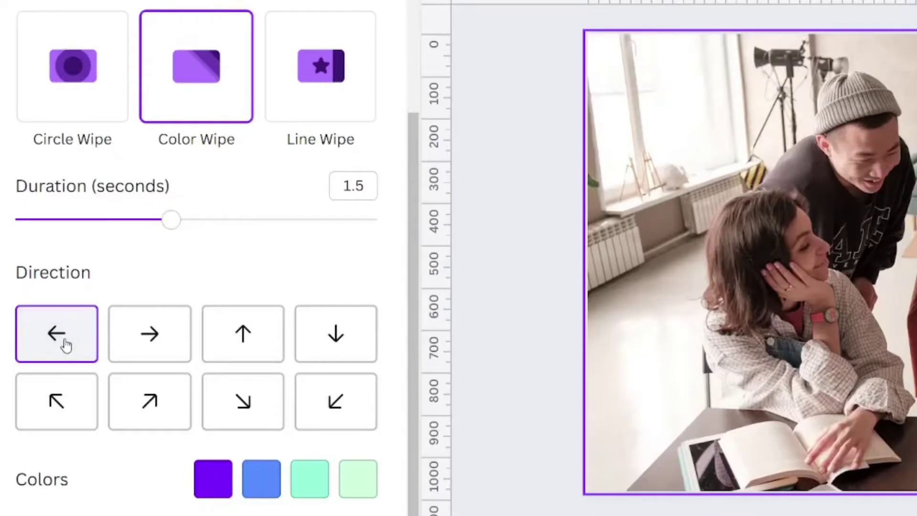
pyautogui.click(147, 346)
pyautogui.click(246, 344)
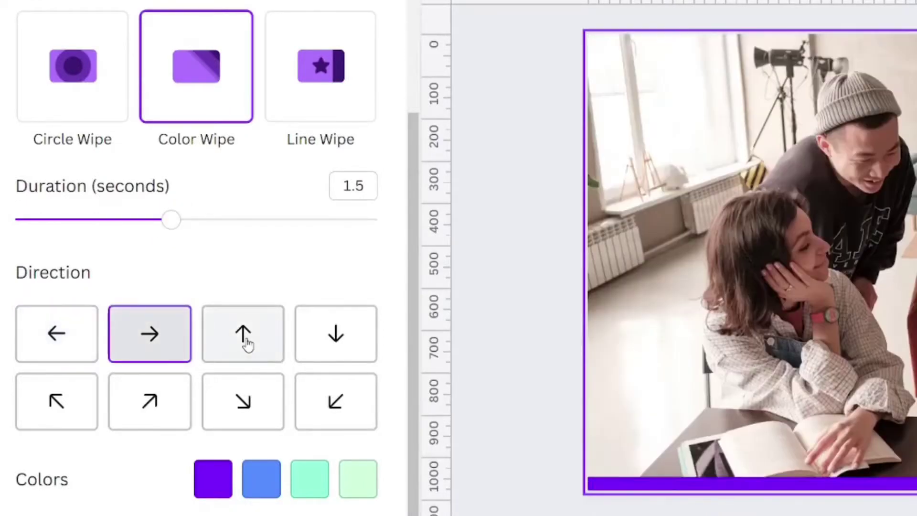
pyautogui.click(334, 347)
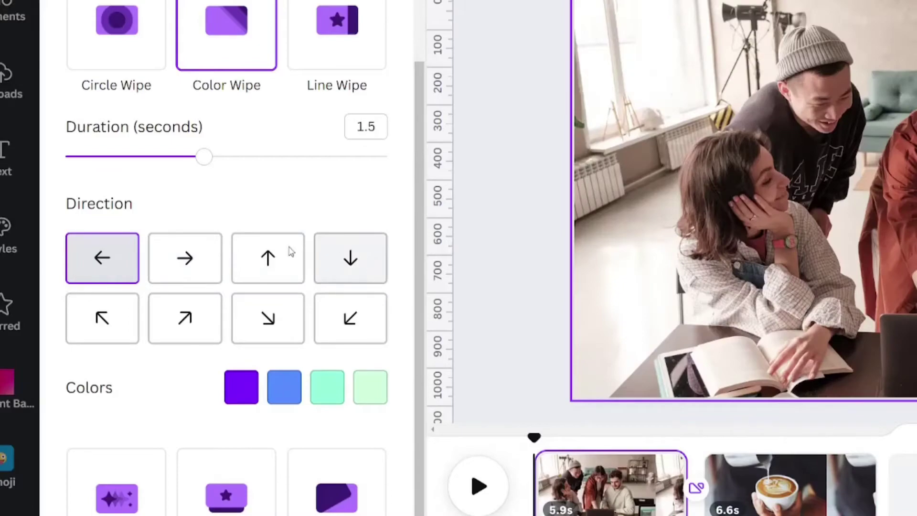
pyautogui.click(98, 316)
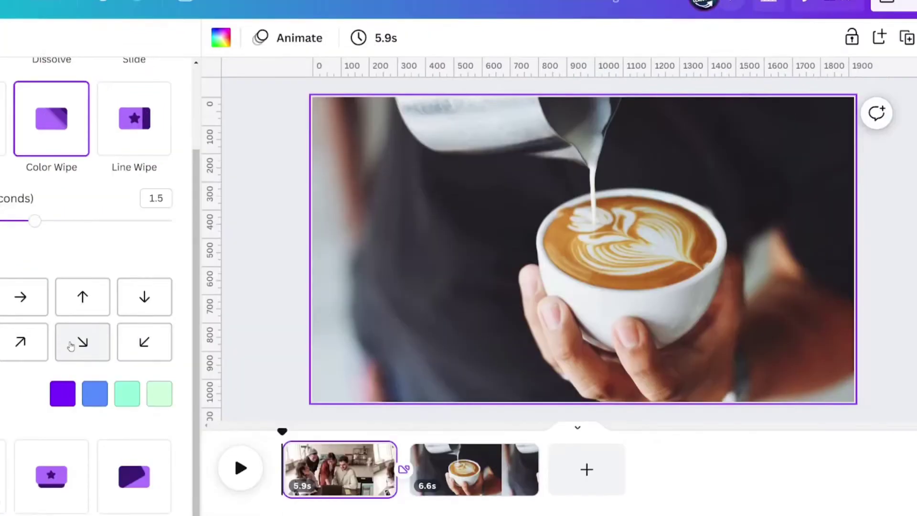
pyautogui.click(142, 343)
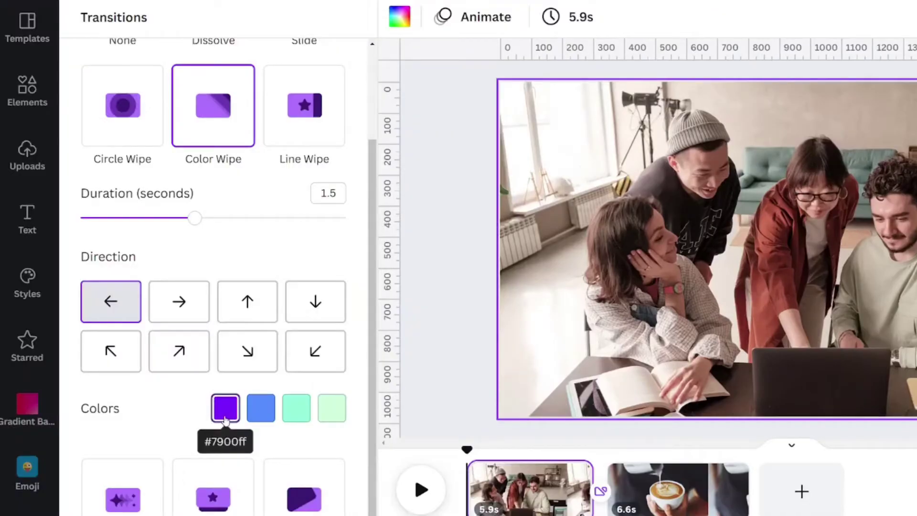
# Try white, teal and light teal palette swatches as the wipe's first colour.
pyautogui.click(224, 409)
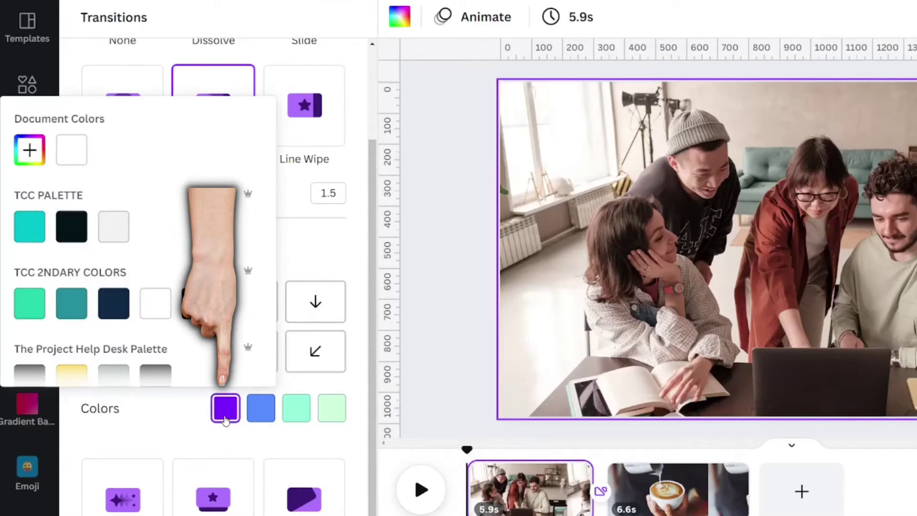
pyautogui.click(66, 151)
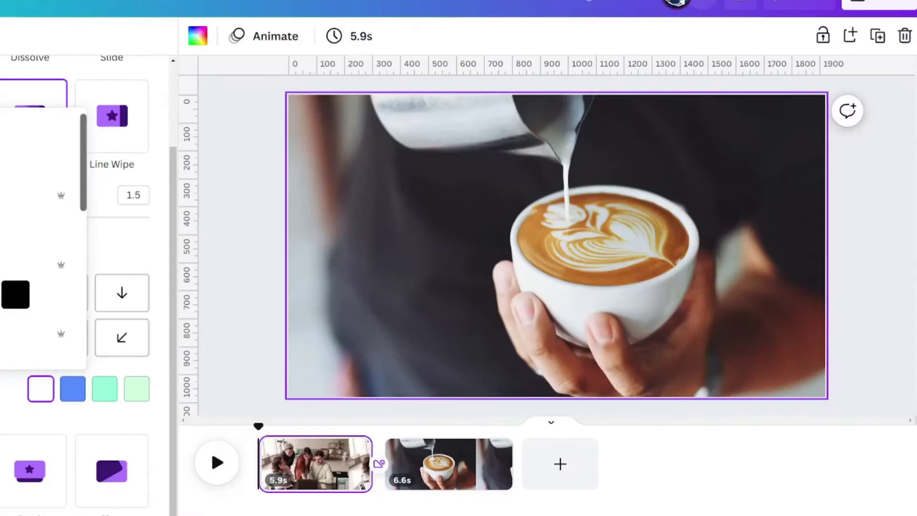
pyautogui.click(34, 226)
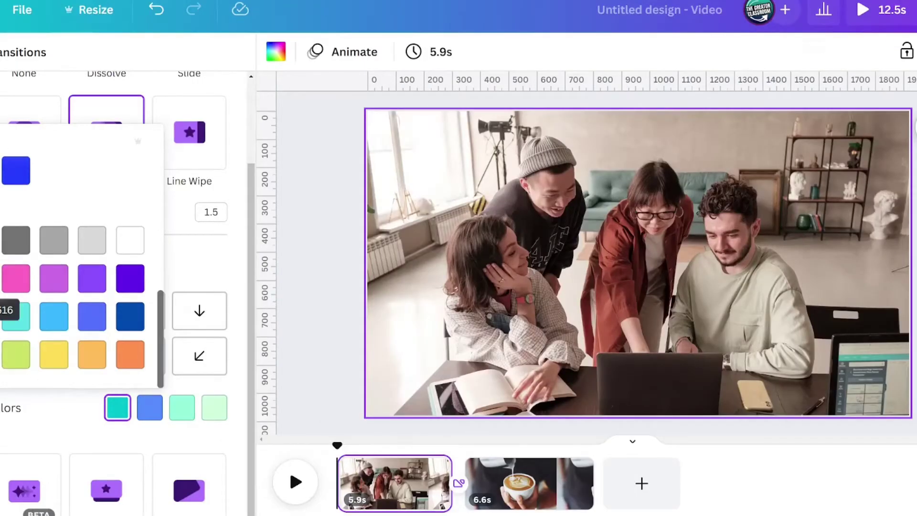
pyautogui.click(10, 322)
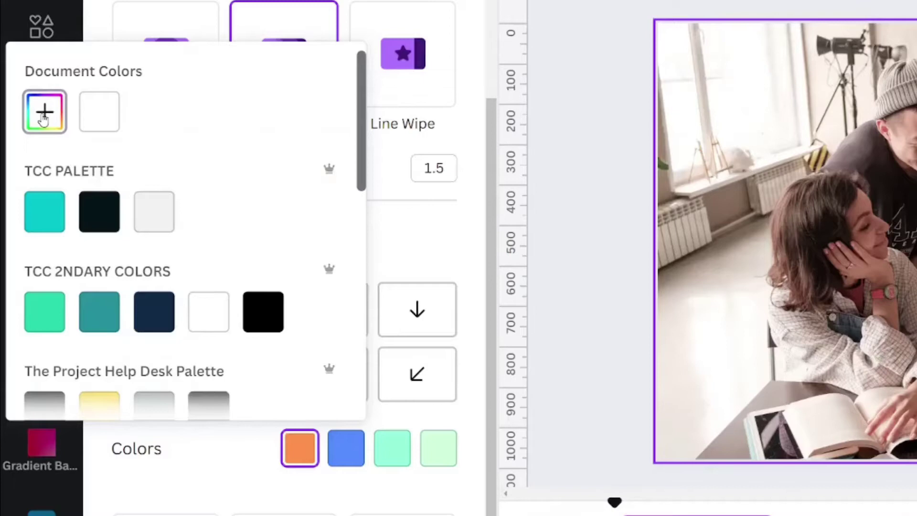
# Create a custom document colour, moving the hue to blue and darkening it to purple.
pyautogui.click(44, 115)
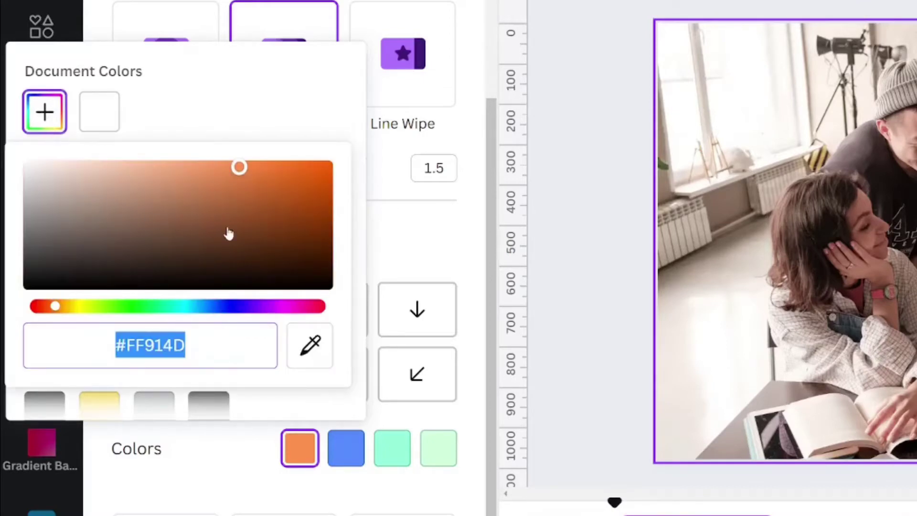
pyautogui.moveTo(206, 311); pyautogui.dragTo(212, 306)
pyautogui.click(250, 205)
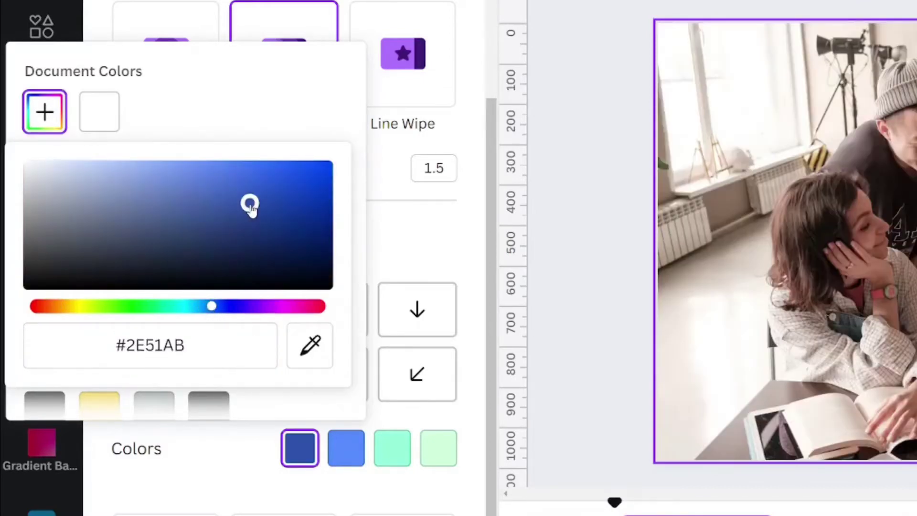
pyautogui.moveTo(254, 210); pyautogui.dragTo(283, 227)
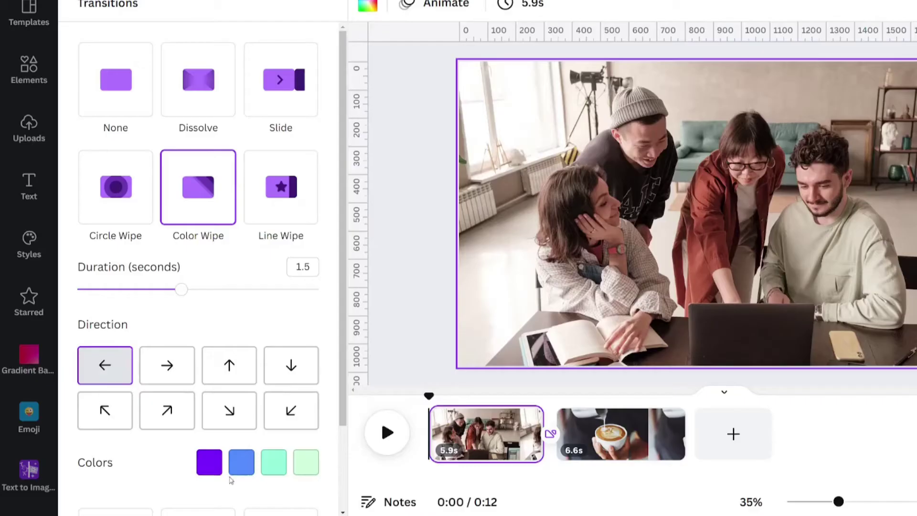
# Start another custom document colour for the wipe and paste in the purple colour value.
pyautogui.click(215, 466)
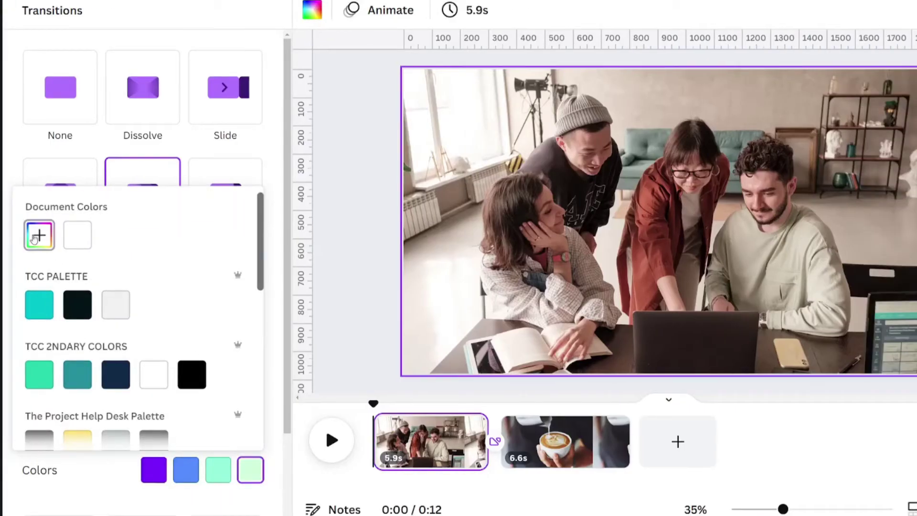
pyautogui.click(31, 228)
pyautogui.write('#7900FF')
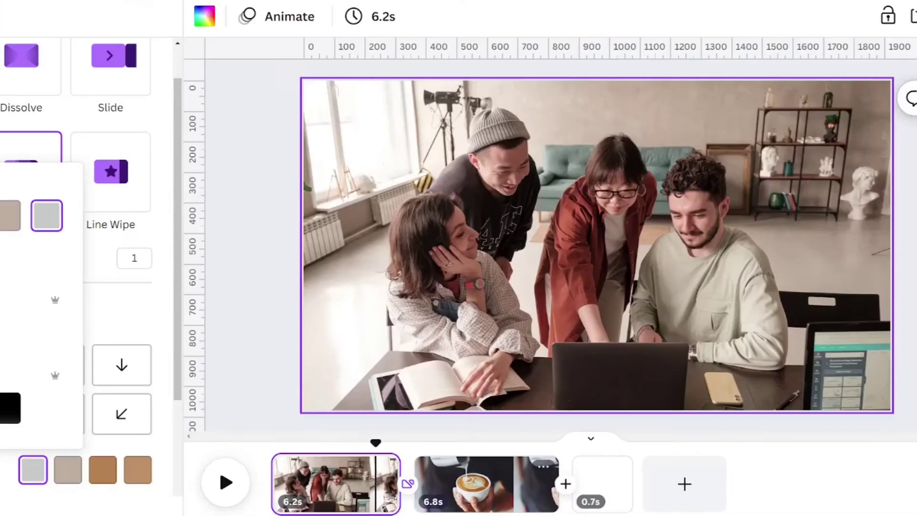
# Preview the Color Wipe, then make its third colour the dark brown document colour.
pyautogui.click(451, 453)
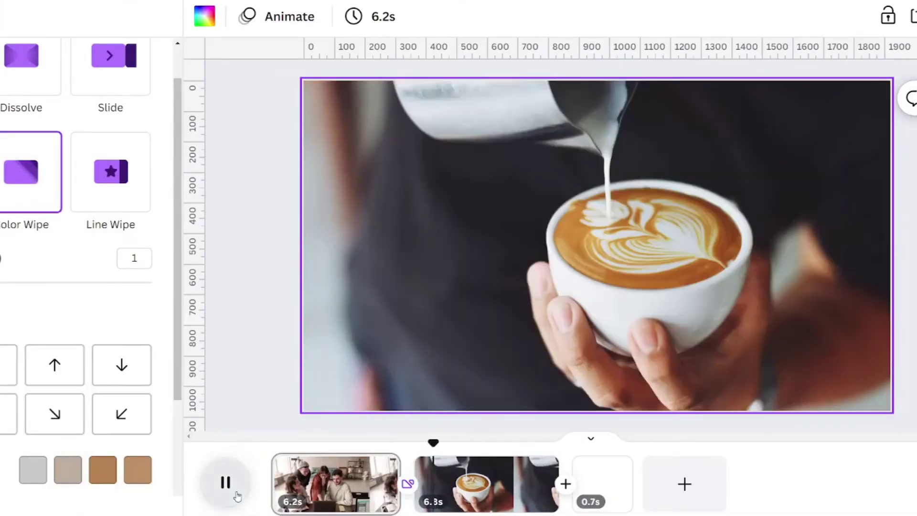
pyautogui.click(236, 495)
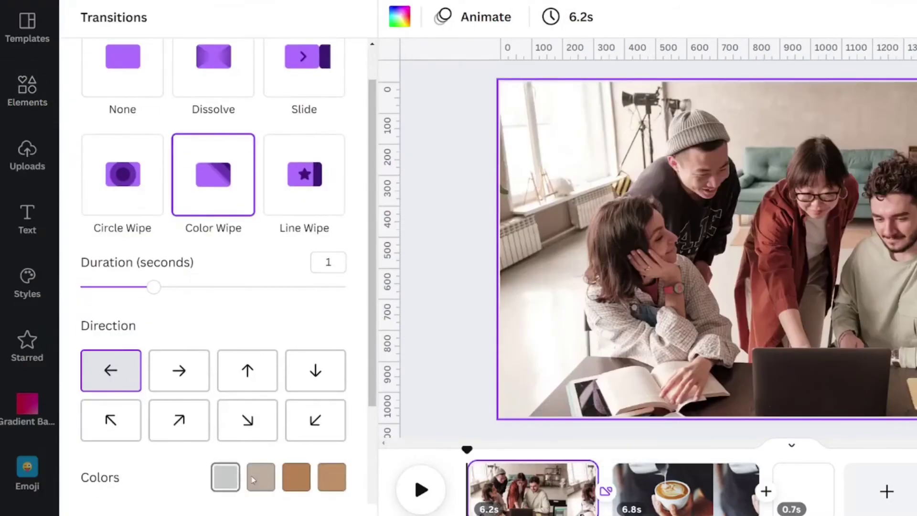
pyautogui.click(296, 476)
pyautogui.click(142, 222)
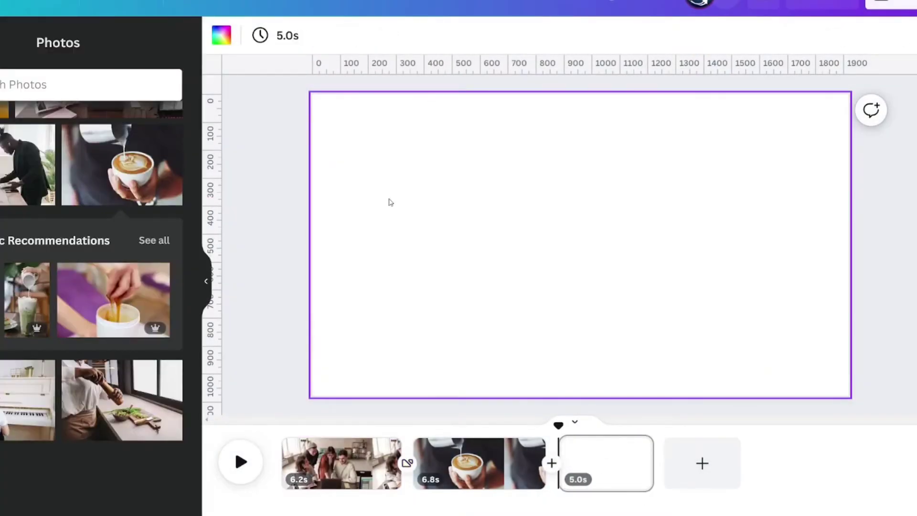
# Discard a pasted row of connected squares and add one teal square to the blank page.
pyautogui.hotkey('ctrl', 'v')
pyautogui.click(479, 156)
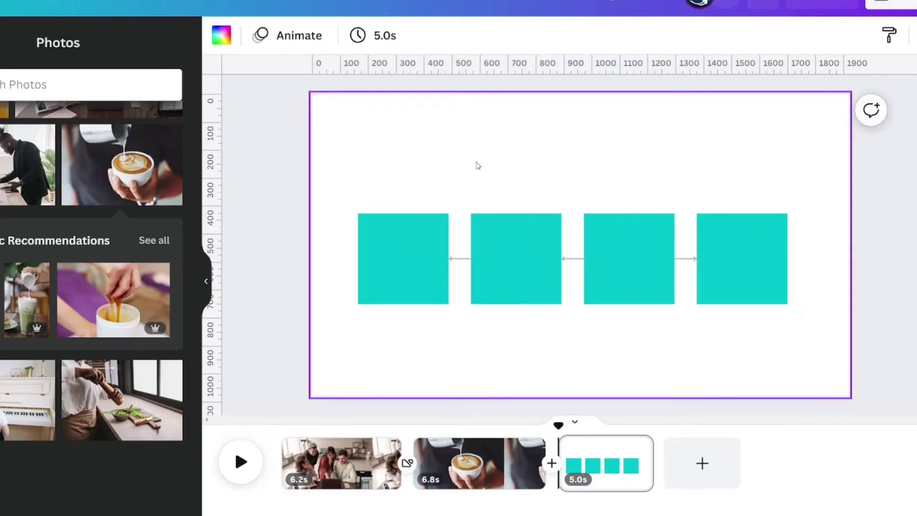
pyautogui.hotkey('ctrl', 'z')
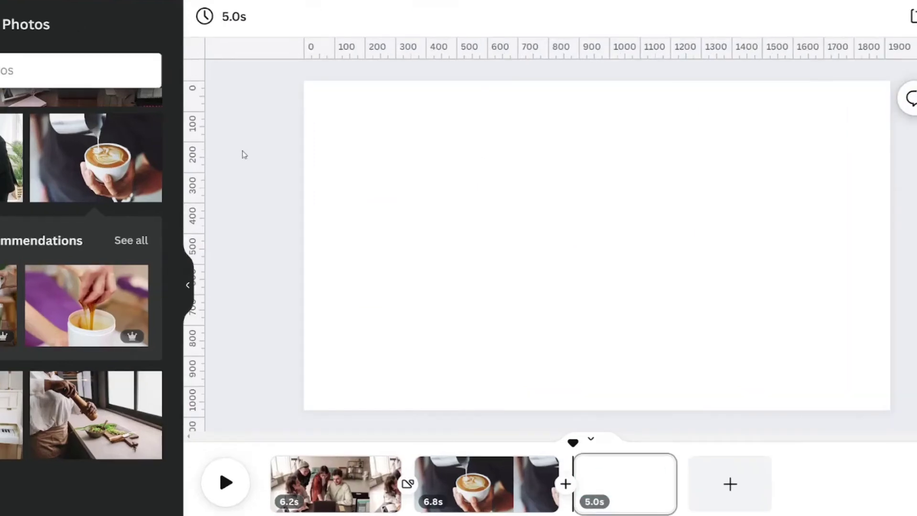
pyautogui.press('r')
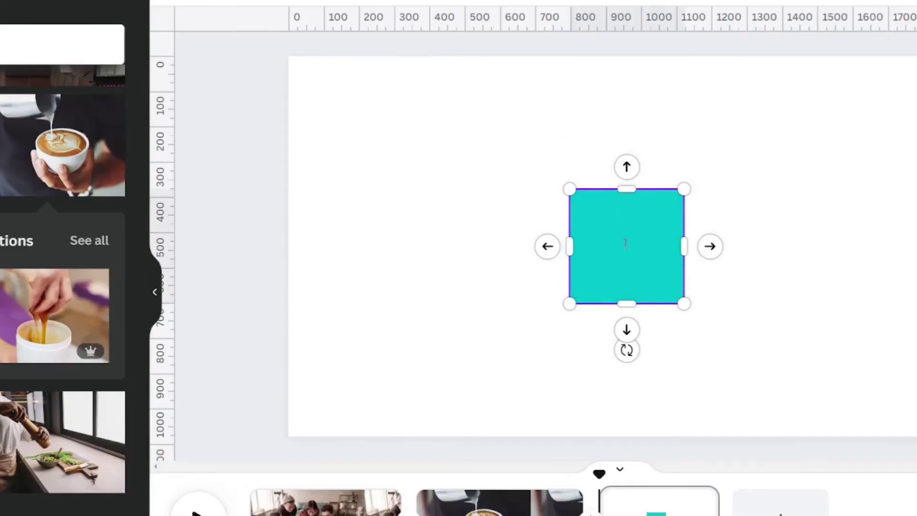
# Create three connected copies of the square, one to its right and two to its left.
pyautogui.click(648, 157)
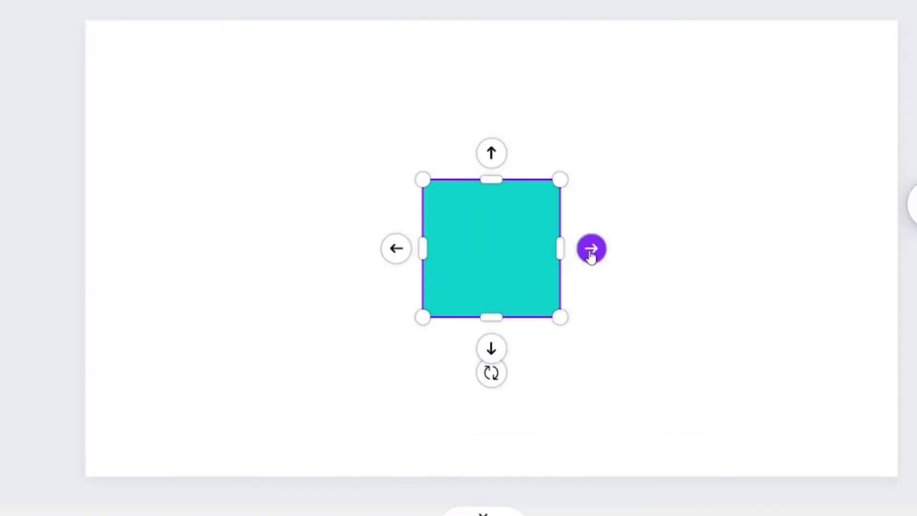
pyautogui.click(591, 253)
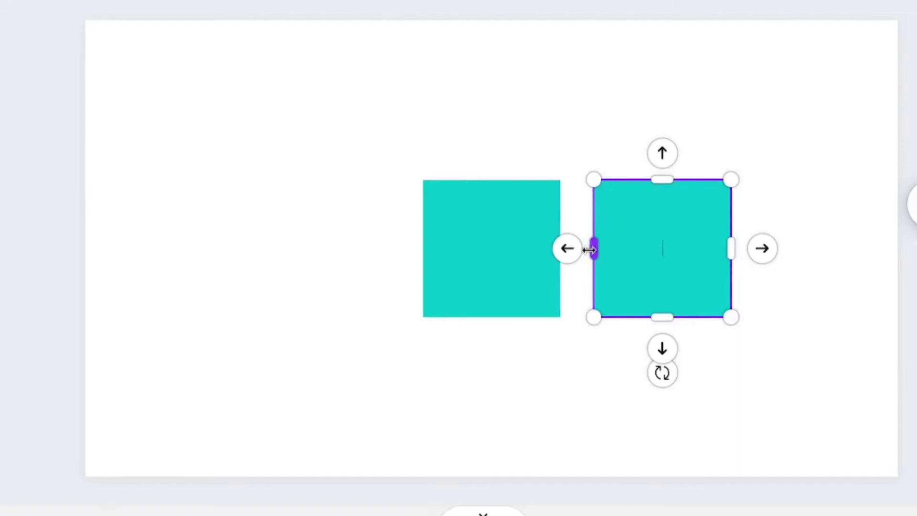
pyautogui.click(481, 259)
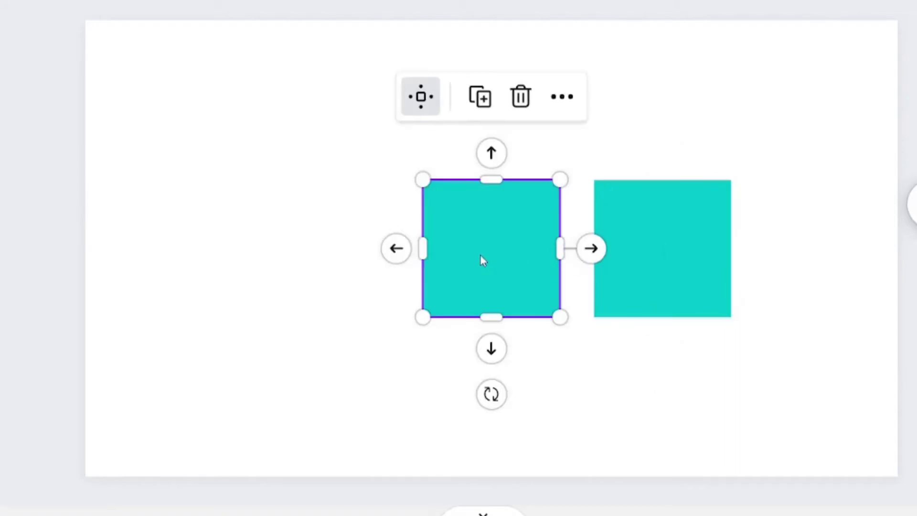
pyautogui.click(397, 248)
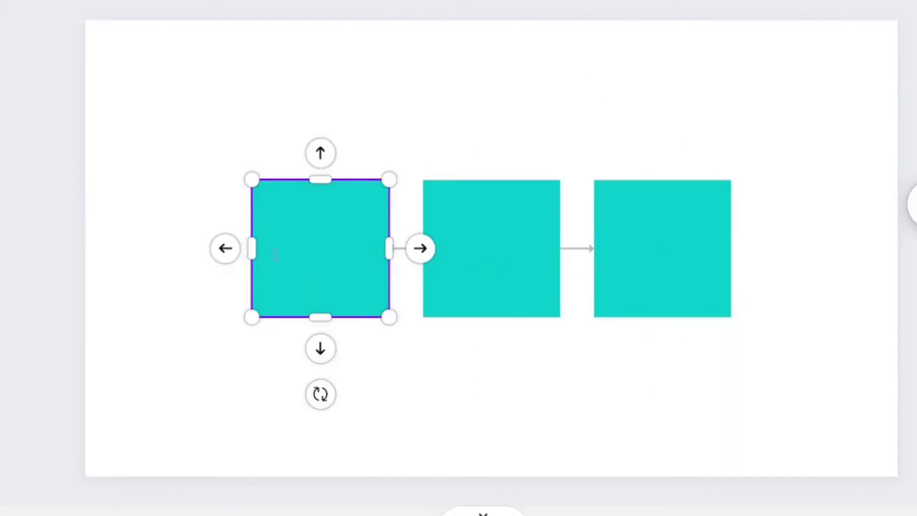
pyautogui.click(225, 249)
# Select all four squares with their connectors and centre the row on the page.
pyautogui.click(41, 189)
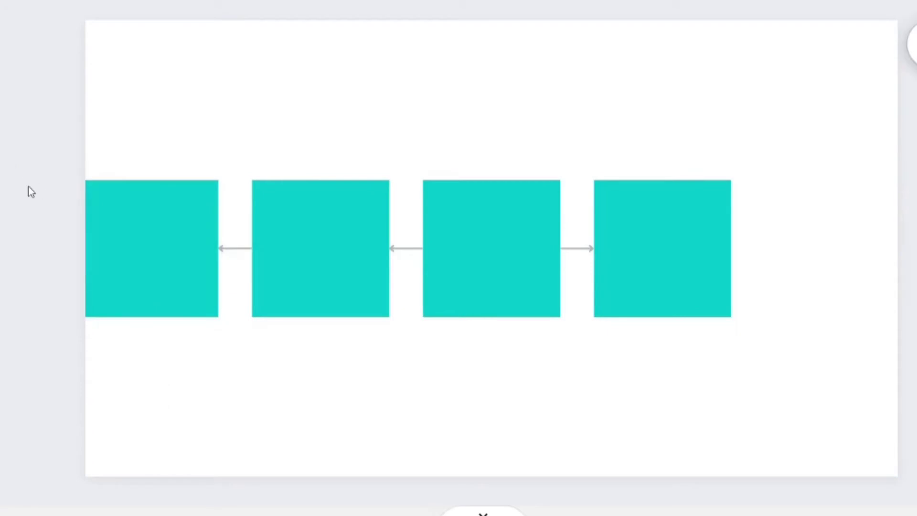
pyautogui.moveTo(28, 186); pyautogui.dragTo(914, 305)
pyautogui.moveTo(503, 282); pyautogui.dragTo(552, 296)
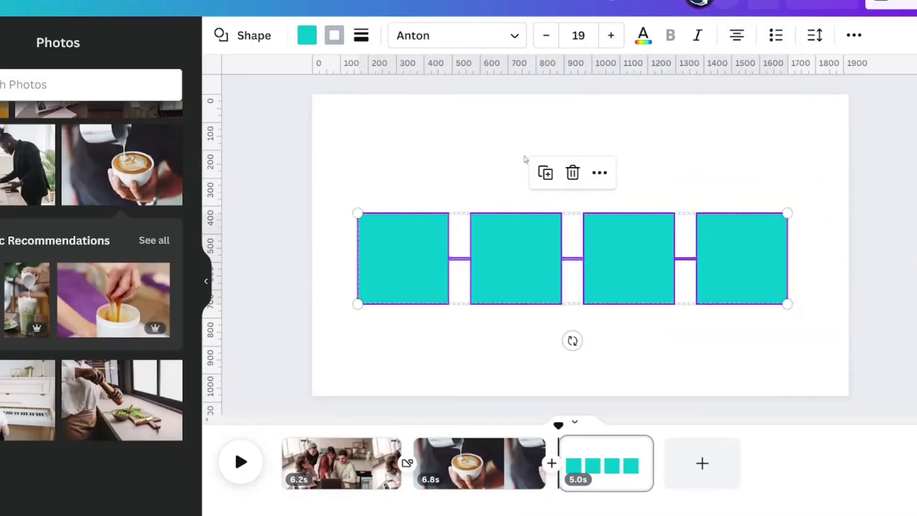
pyautogui.click(479, 154)
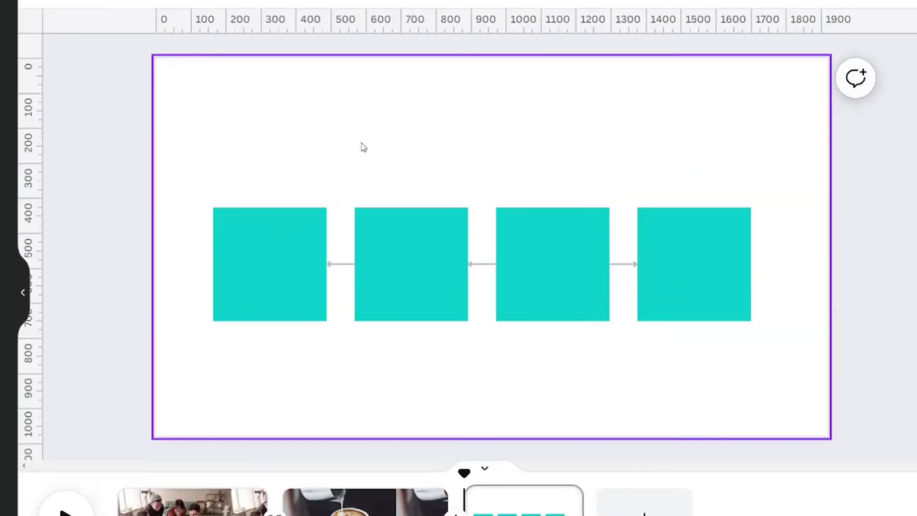
# Remove the connector lines between the squares, leaving four separate teal squares.
pyautogui.click(334, 265)
pyautogui.press('Escape')
pyautogui.click(480, 265)
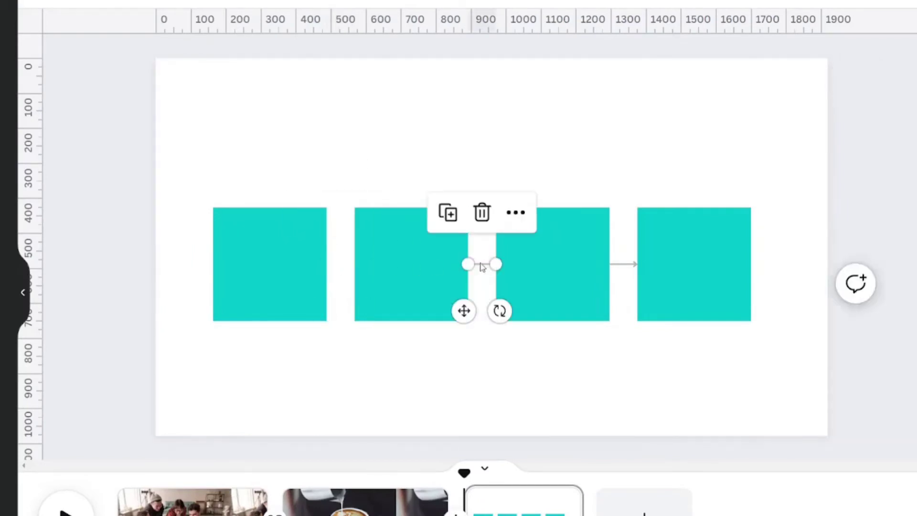
pyautogui.press('Escape')
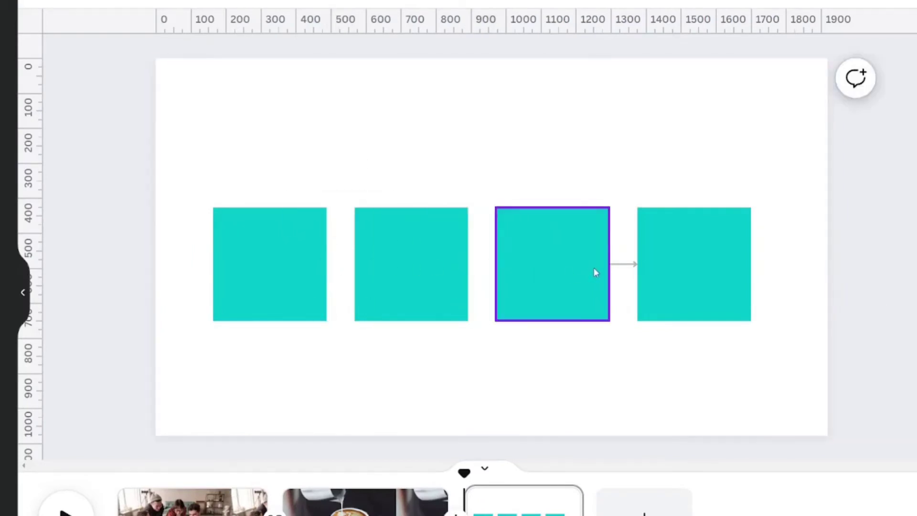
pyautogui.click(310, 263)
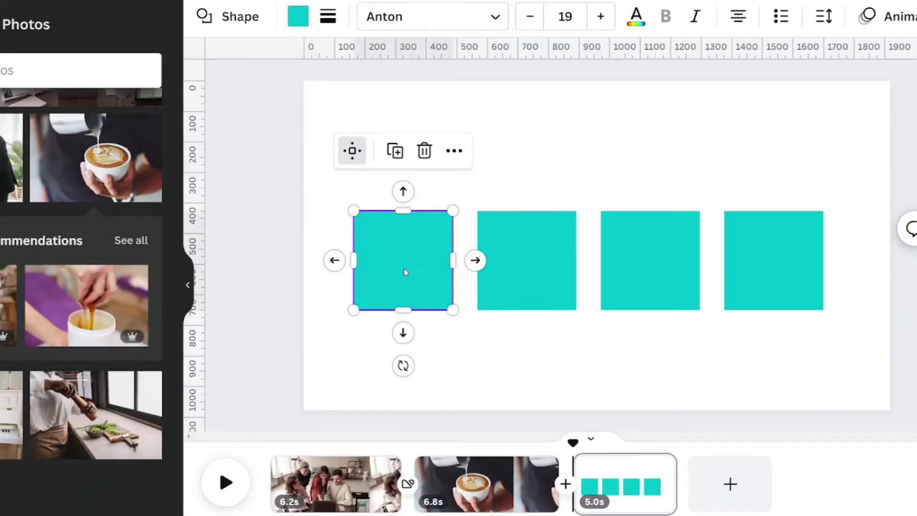
# Recolour the four squares with photo colours: dark charcoal, light grey #c9caca, dark grey, dark charcoal.
pyautogui.click(297, 19)
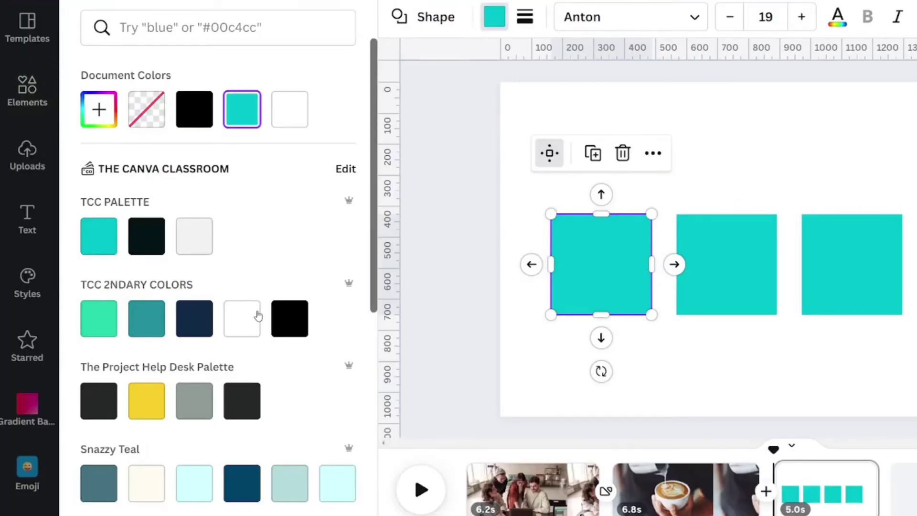
pyautogui.scroll(-10, 257, 316)
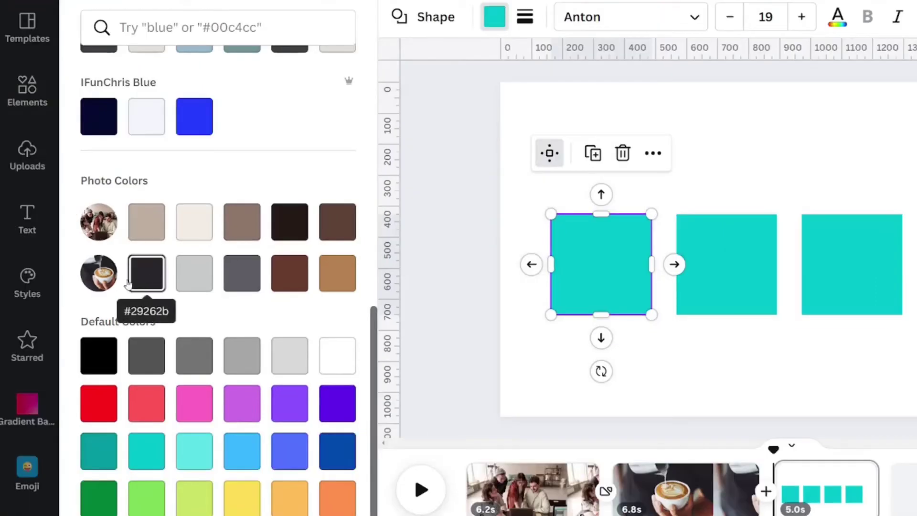
pyautogui.click(140, 281)
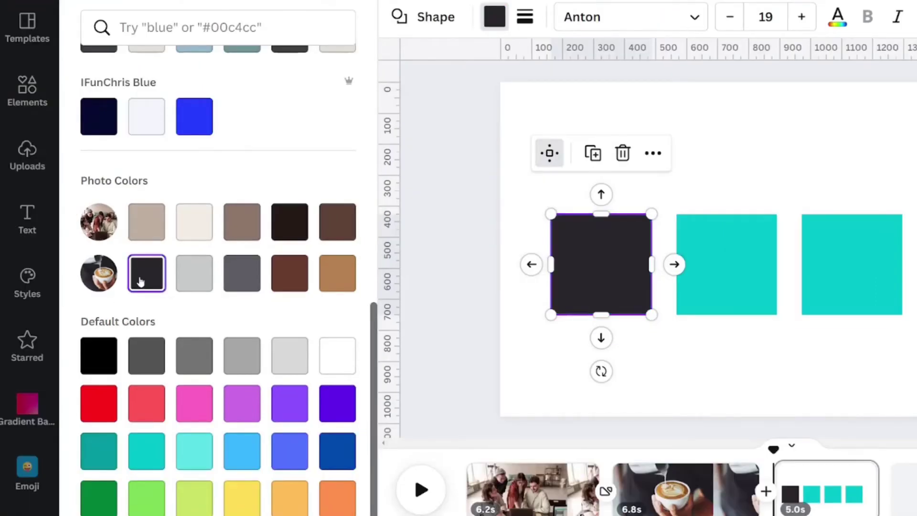
pyautogui.press('Tab')
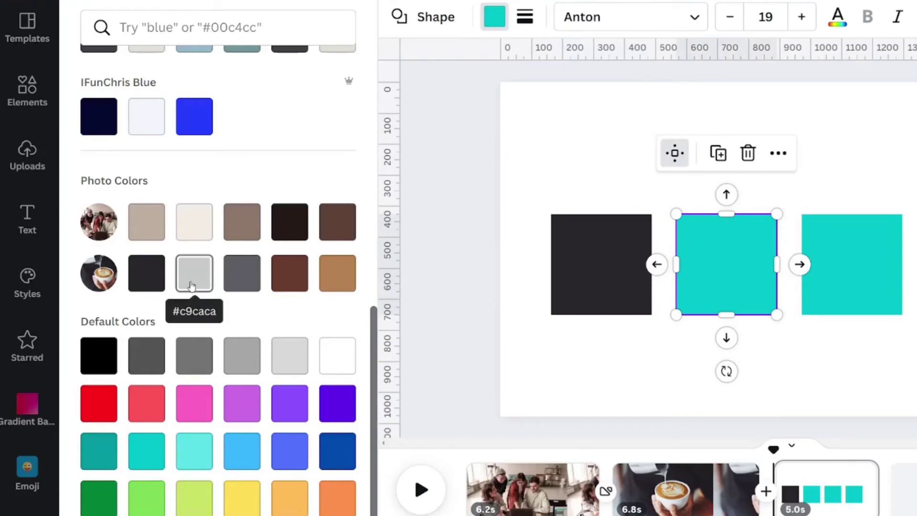
pyautogui.click(194, 282)
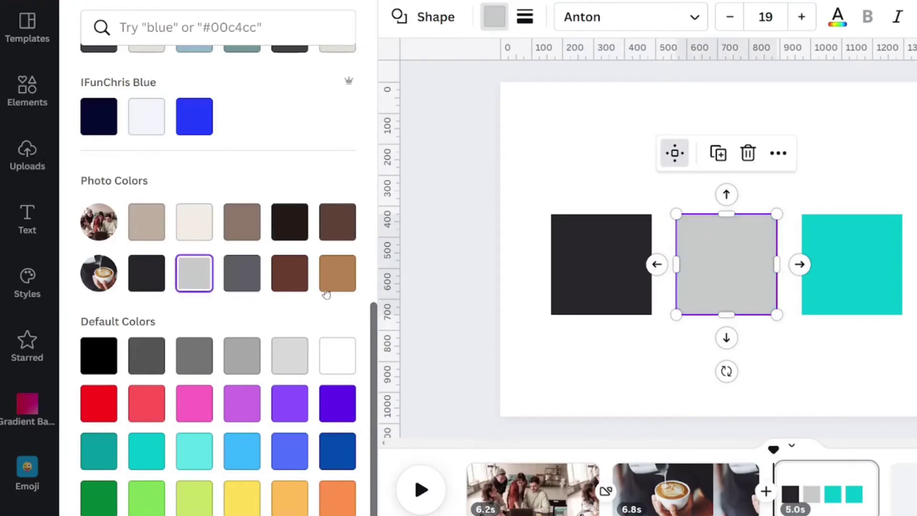
pyautogui.click(864, 272)
pyautogui.click(242, 273)
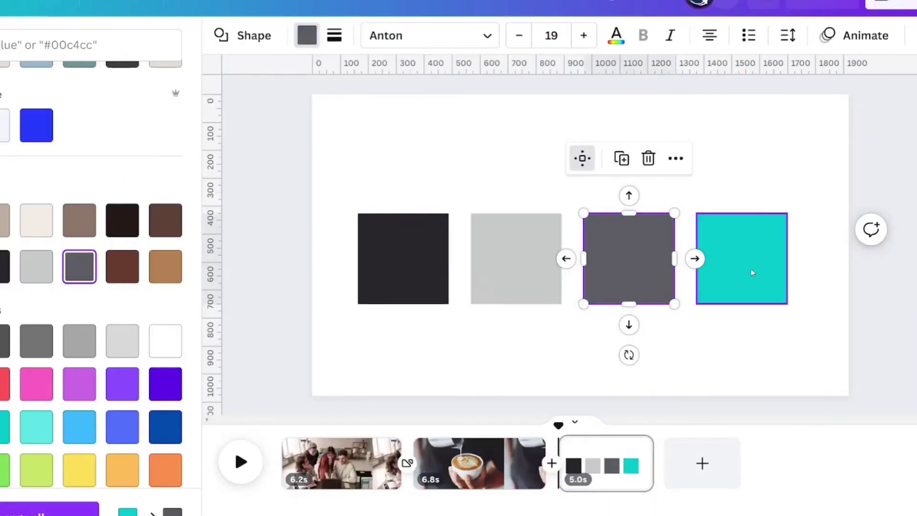
pyautogui.click(752, 272)
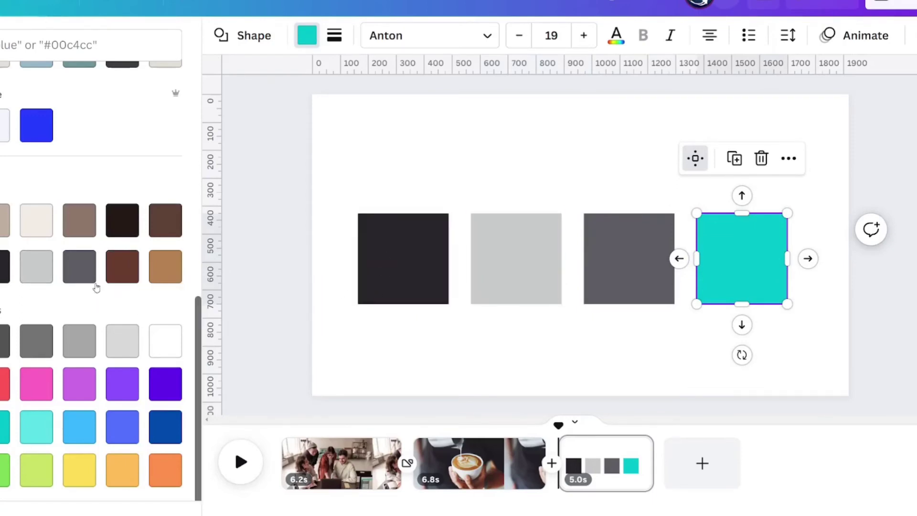
pyautogui.click(6, 266)
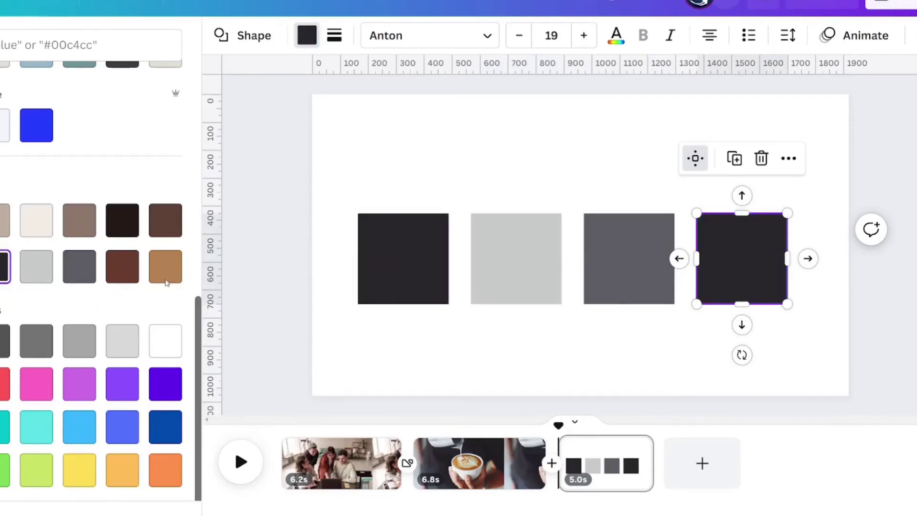
# Reset the transition between the photo pages to None, then reapply Color Wipe.
pyautogui.click(279, 299)
pyautogui.click(407, 463)
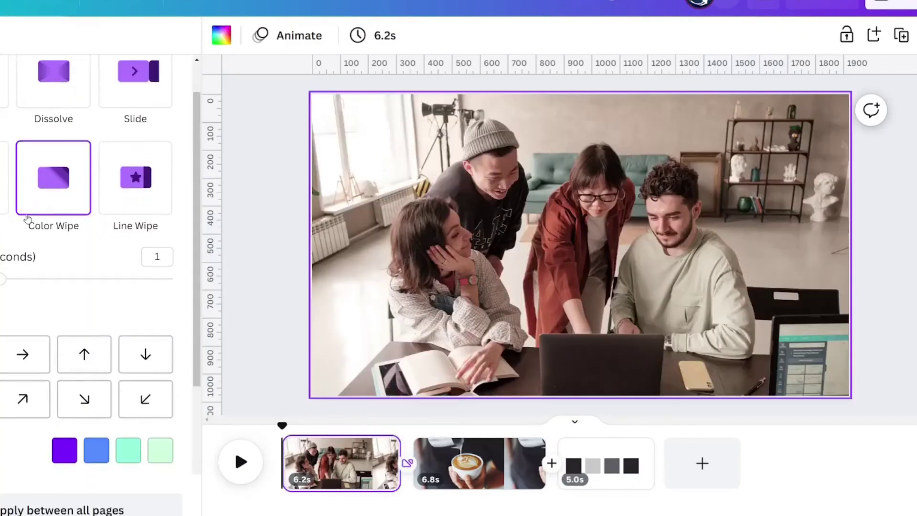
pyautogui.scroll(-3, 63, 346)
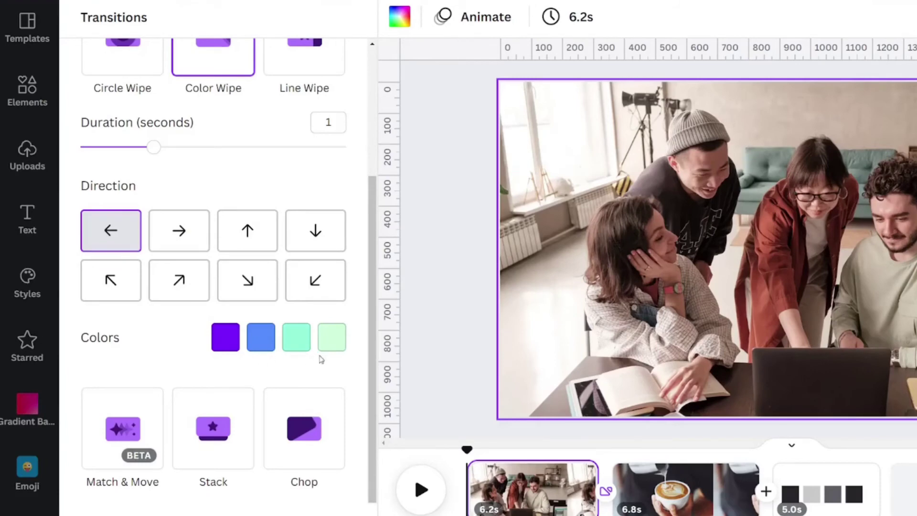
pyautogui.scroll(4, 321, 359)
pyautogui.click(142, 92)
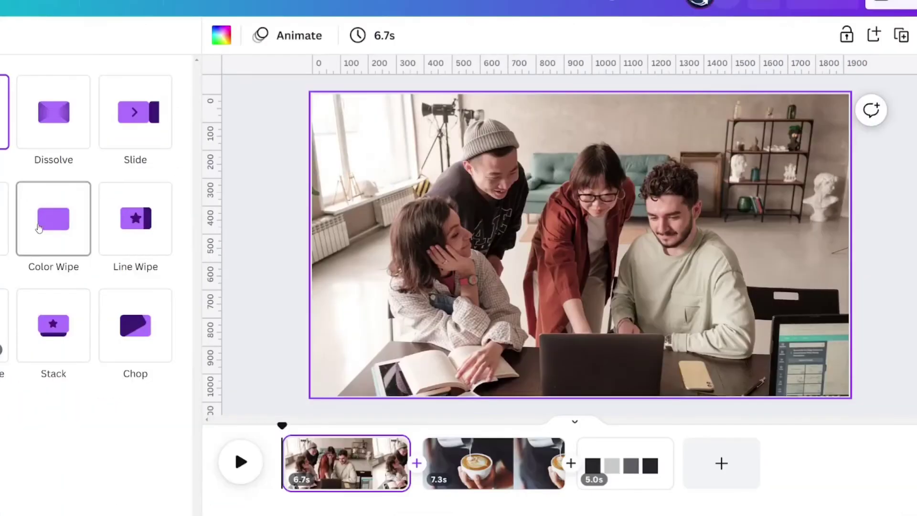
pyautogui.click(200, 229)
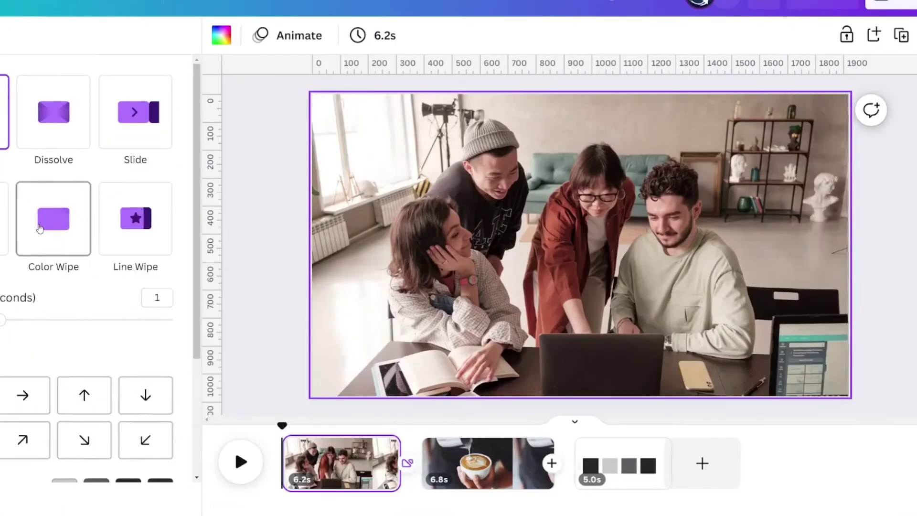
# Set the first Color Wipe colour to black from Document Colors.
pyautogui.scroll(-1, 199, 230)
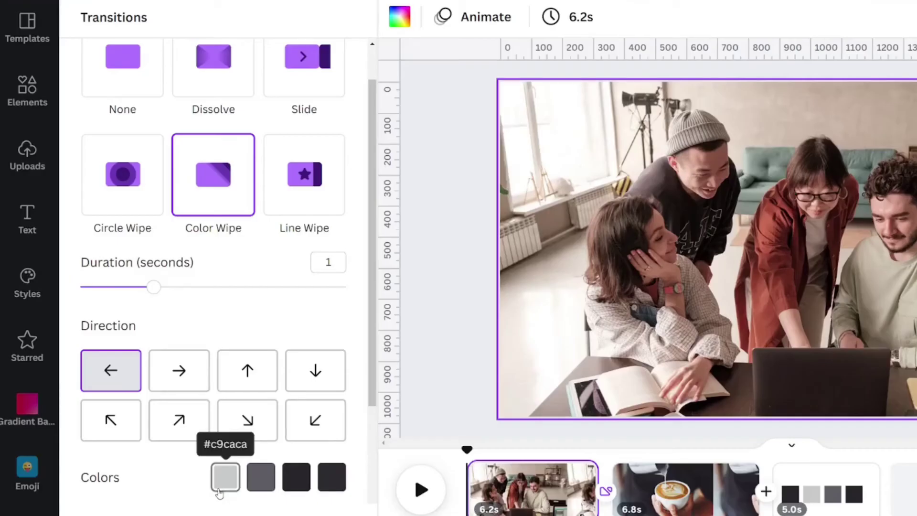
pyautogui.click(224, 478)
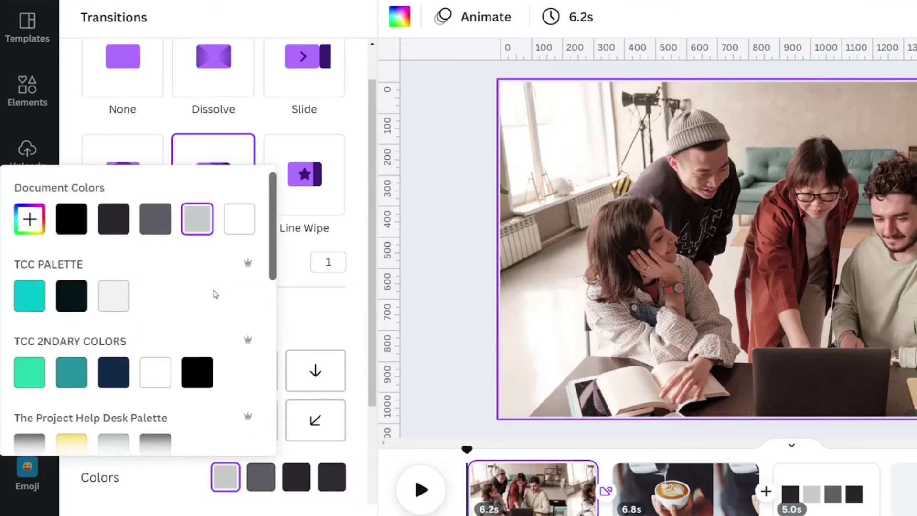
pyautogui.click(76, 223)
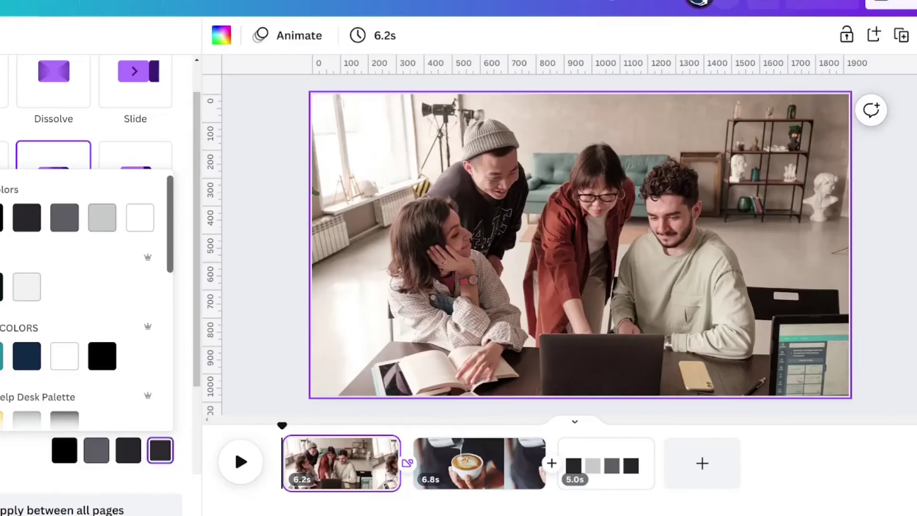
# Preview the video, then apply Color Wipe between the coffee page and the squares page.
pyautogui.click(241, 462)
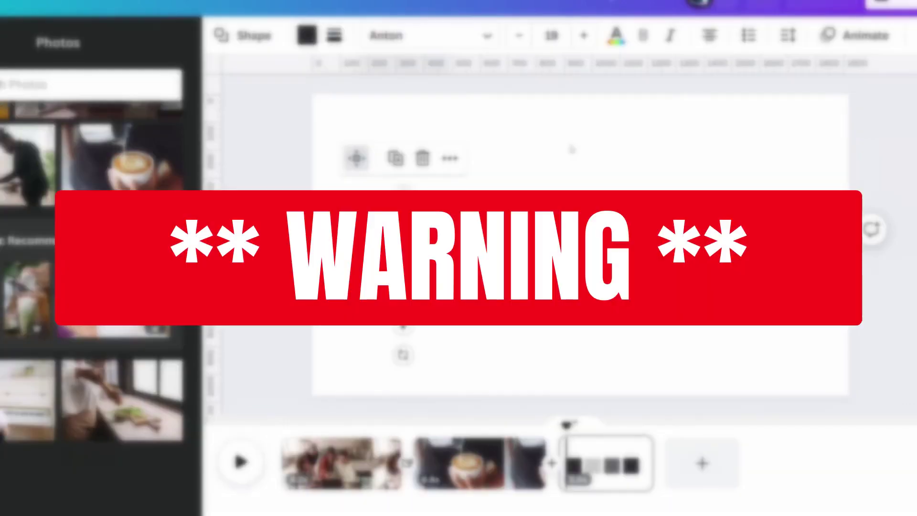
pyautogui.click(571, 149)
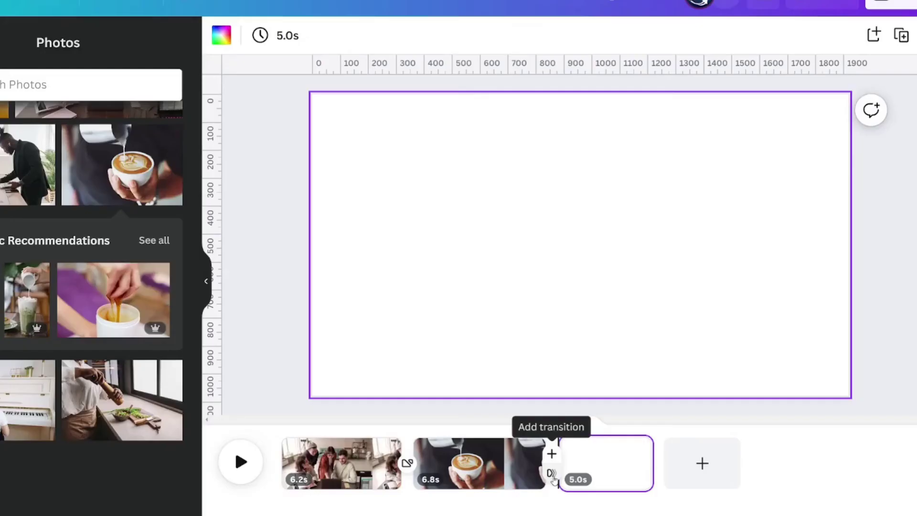
pyautogui.click(552, 473)
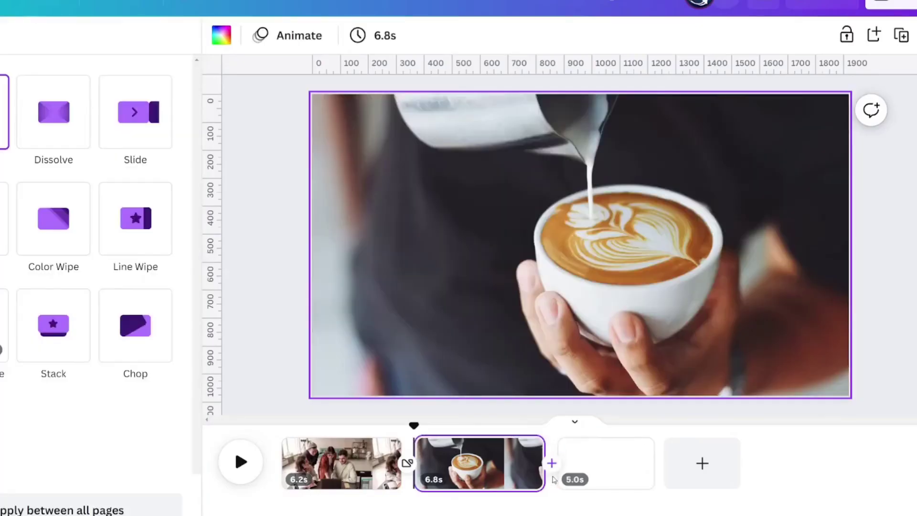
pyautogui.click(57, 229)
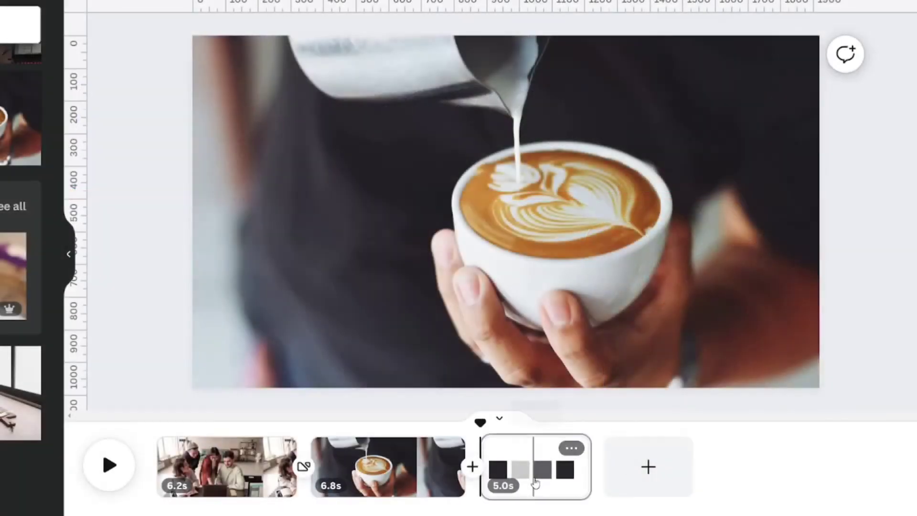
# Add a blank page and drag it in front of the squares page, leaving squares last.
pyautogui.click(533, 458)
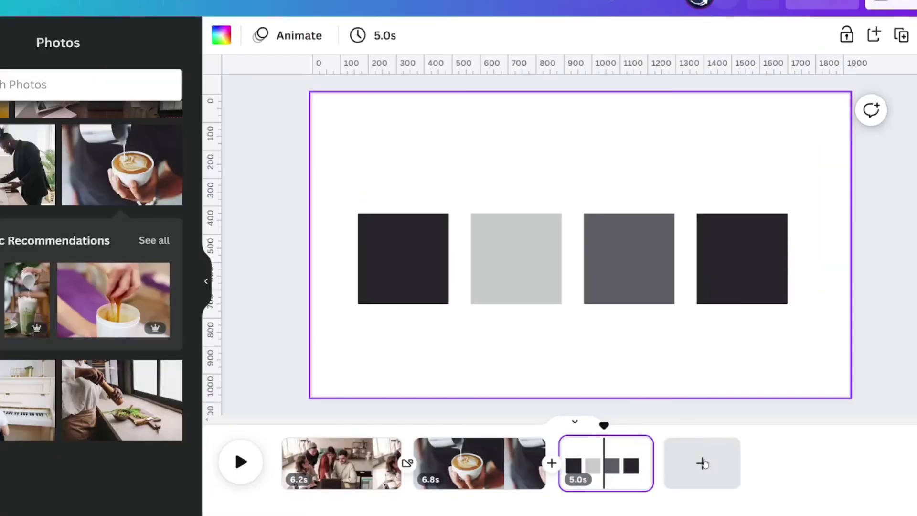
pyautogui.click(647, 466)
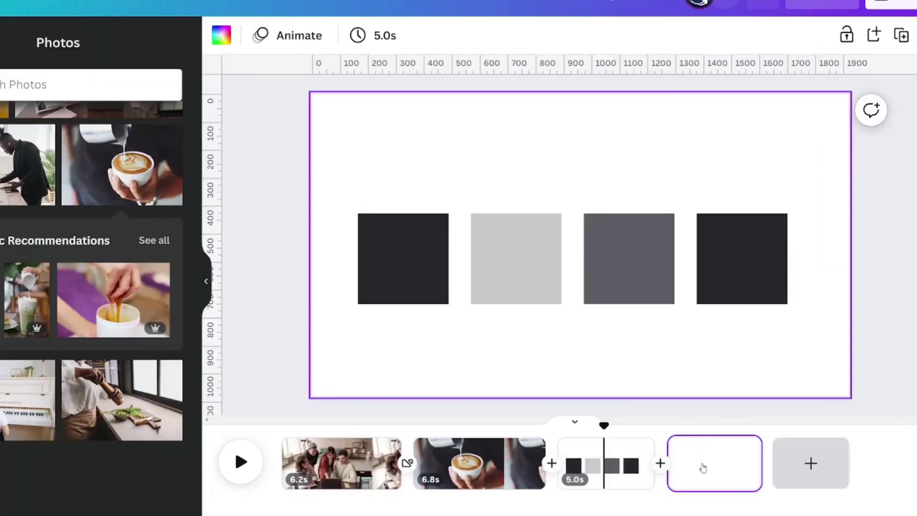
pyautogui.moveTo(707, 480); pyautogui.dragTo(592, 475)
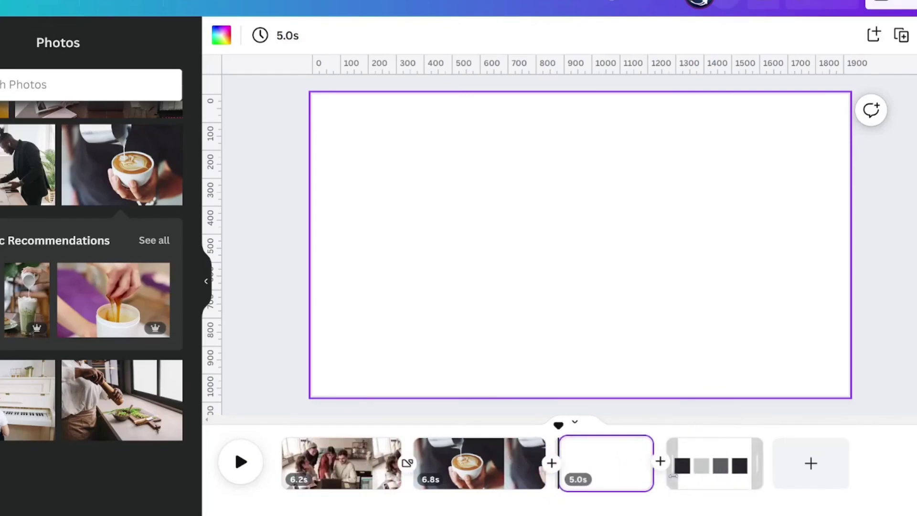
pyautogui.click(692, 475)
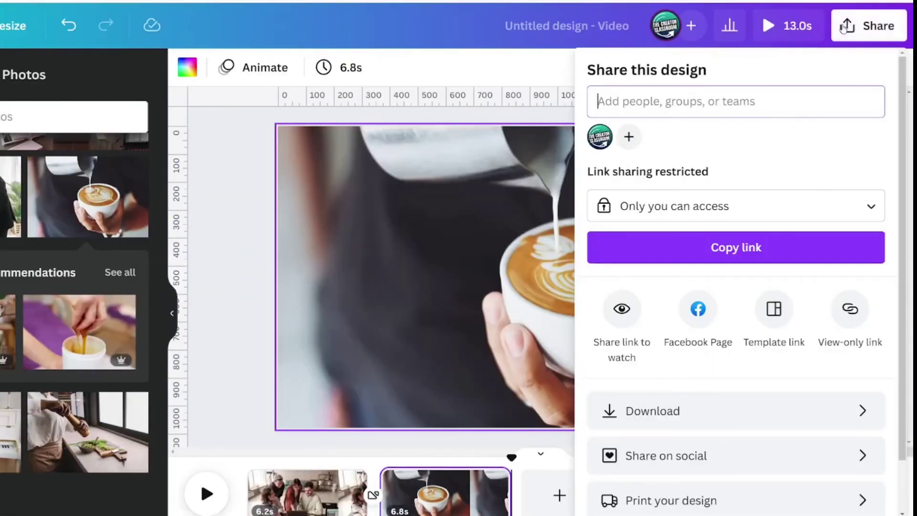
# Download the video as an MP4 with all pages.
pyautogui.click(692, 422)
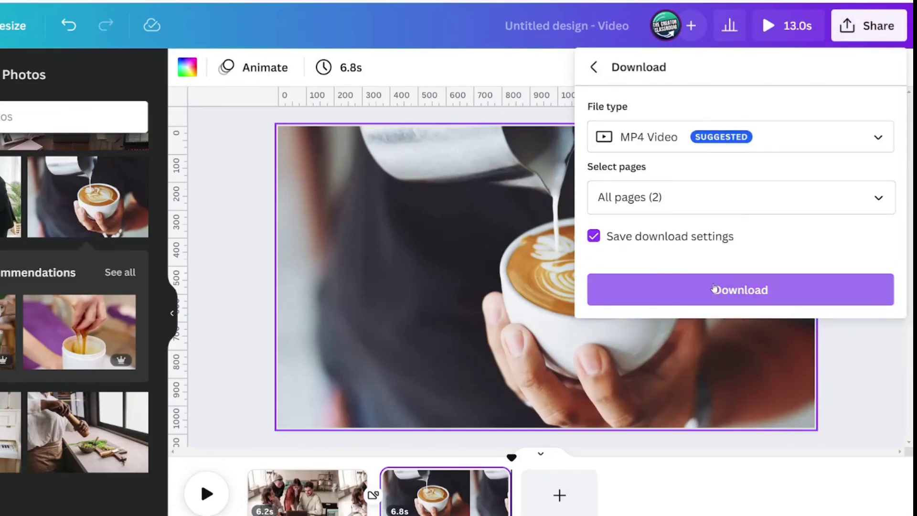
pyautogui.click(713, 289)
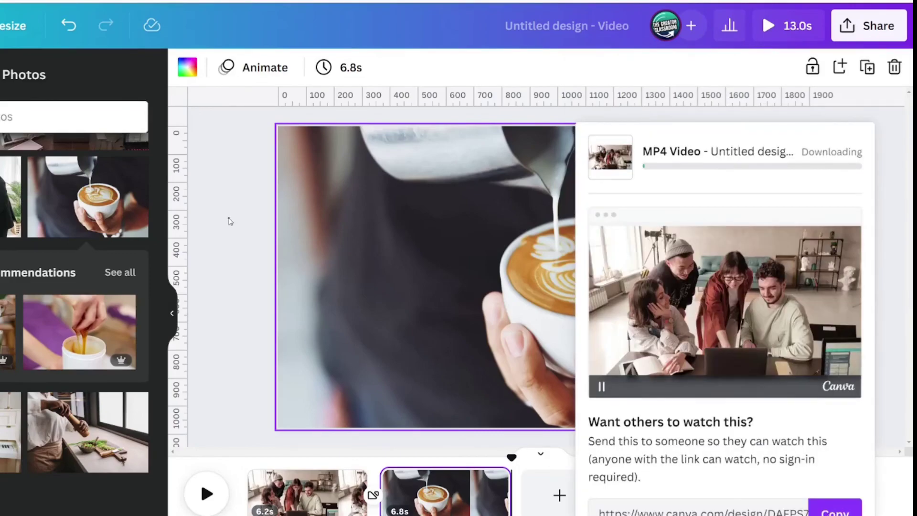